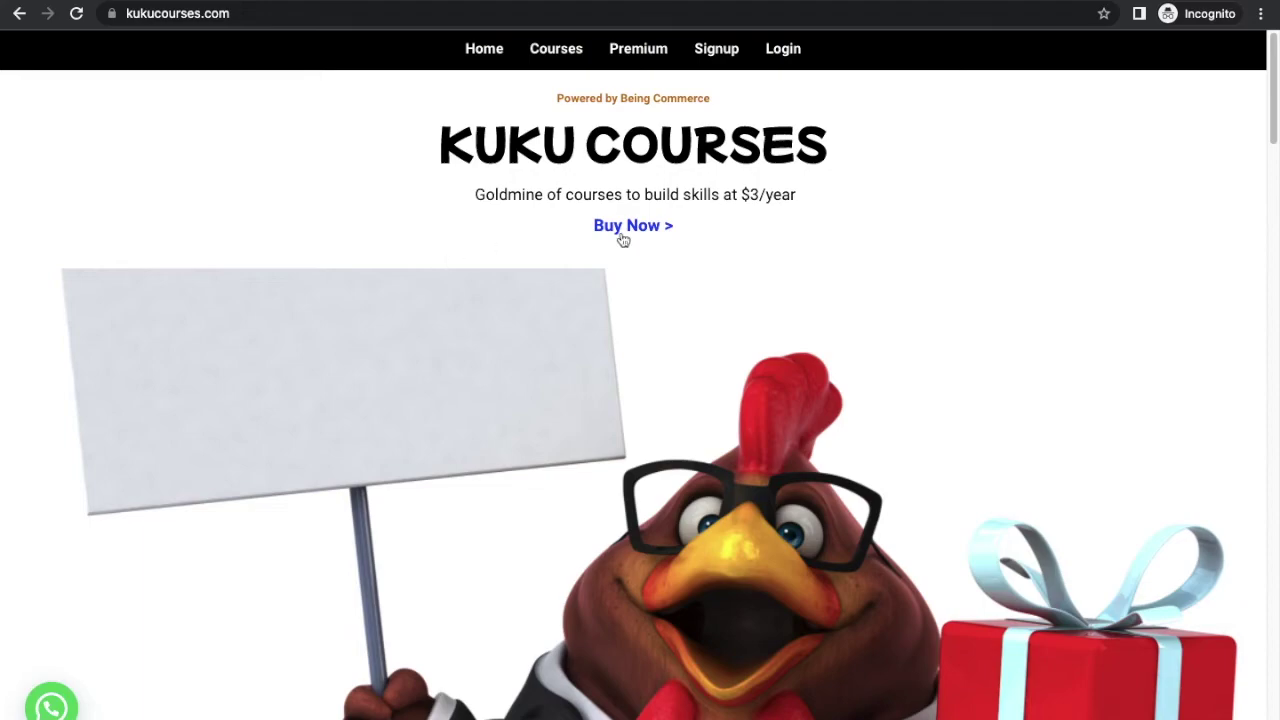
Open the Kuku Courses Signup page and scroll to the reCAPTCHA box above Register.
scroll(552, 343, "down", 15)
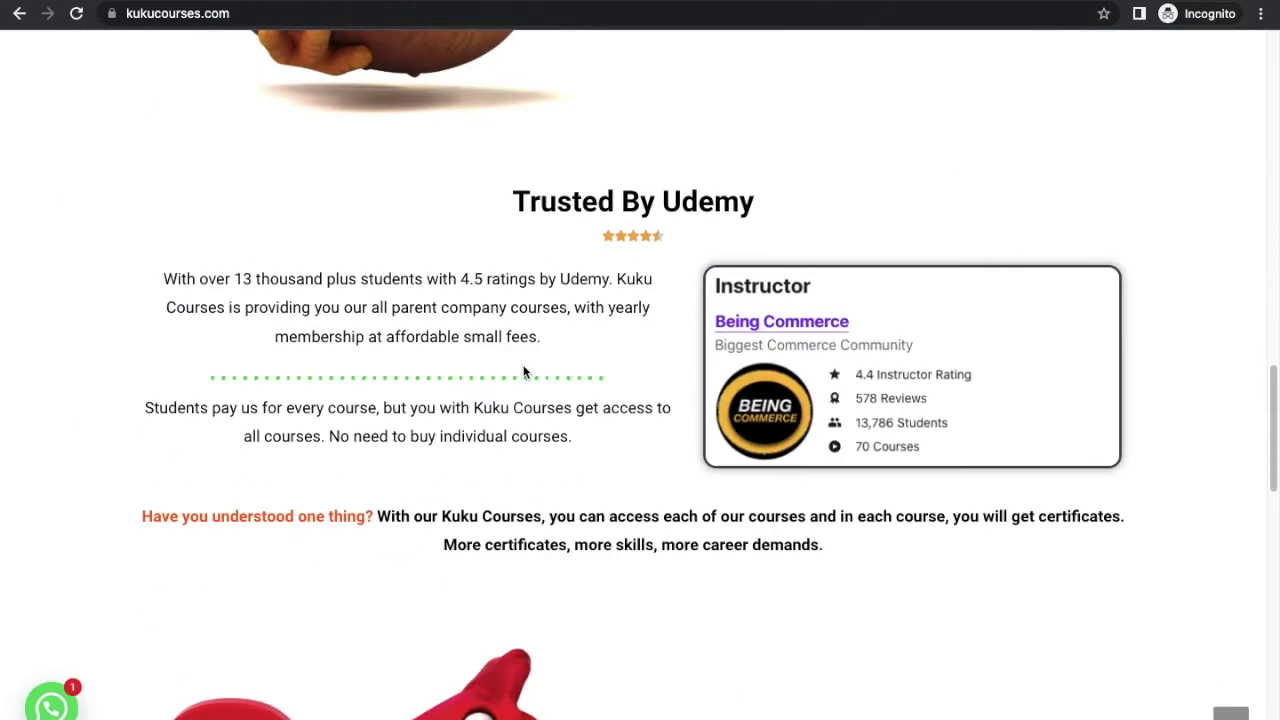
scroll(523, 372, "up", 15)
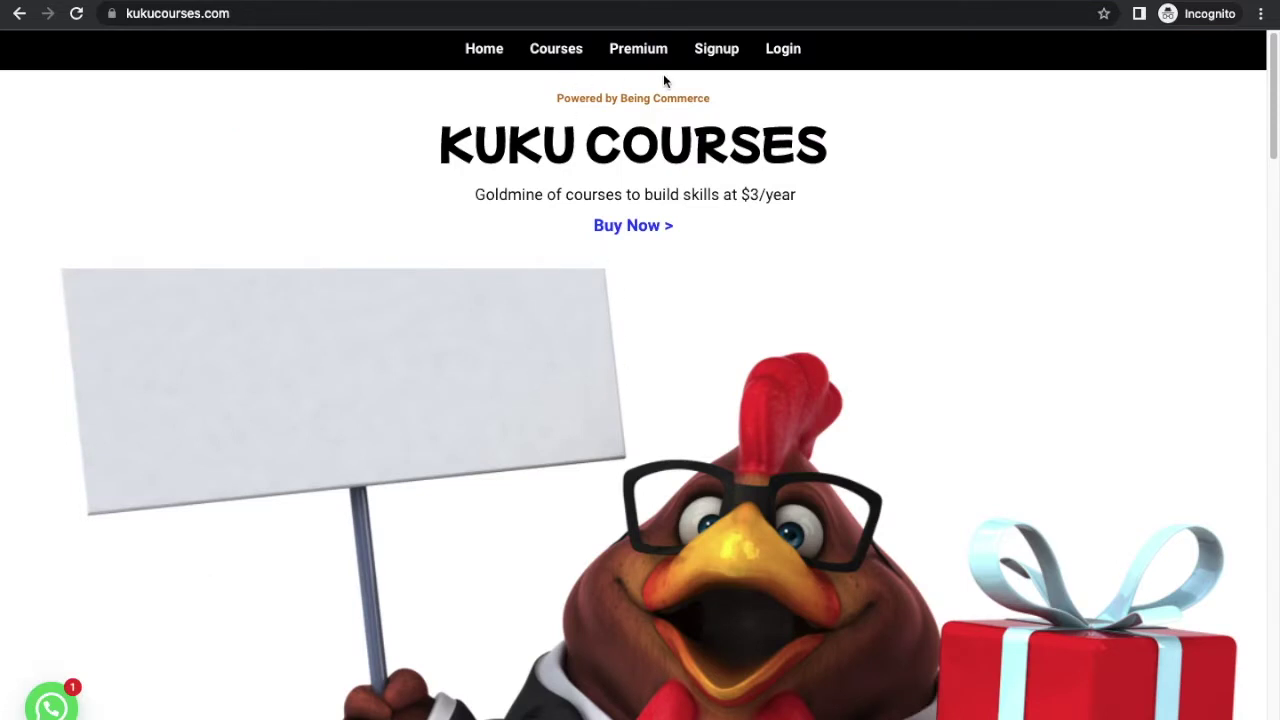
scroll(621, 421, "down", 5)
scroll(631, 351, "up", 5)
left_click(725, 59)
scroll(533, 354, "down", 5)
scroll(530, 355, "down", 1)
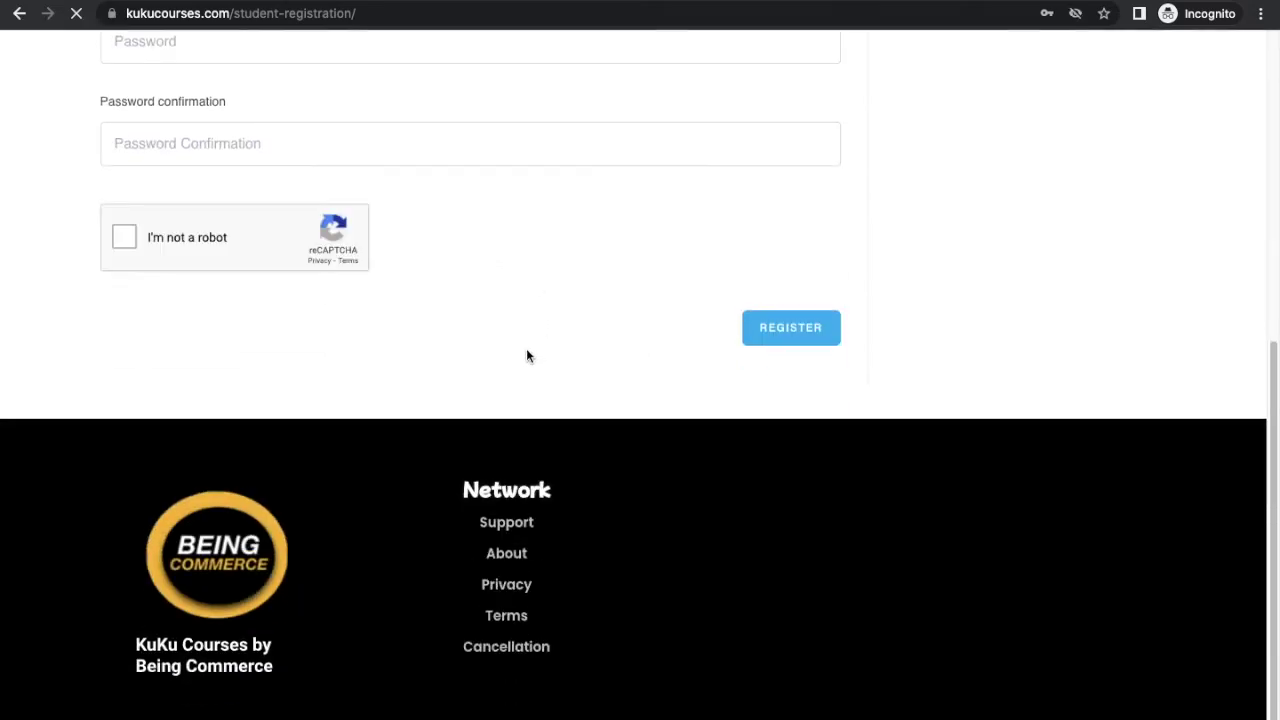
left_click(124, 244)
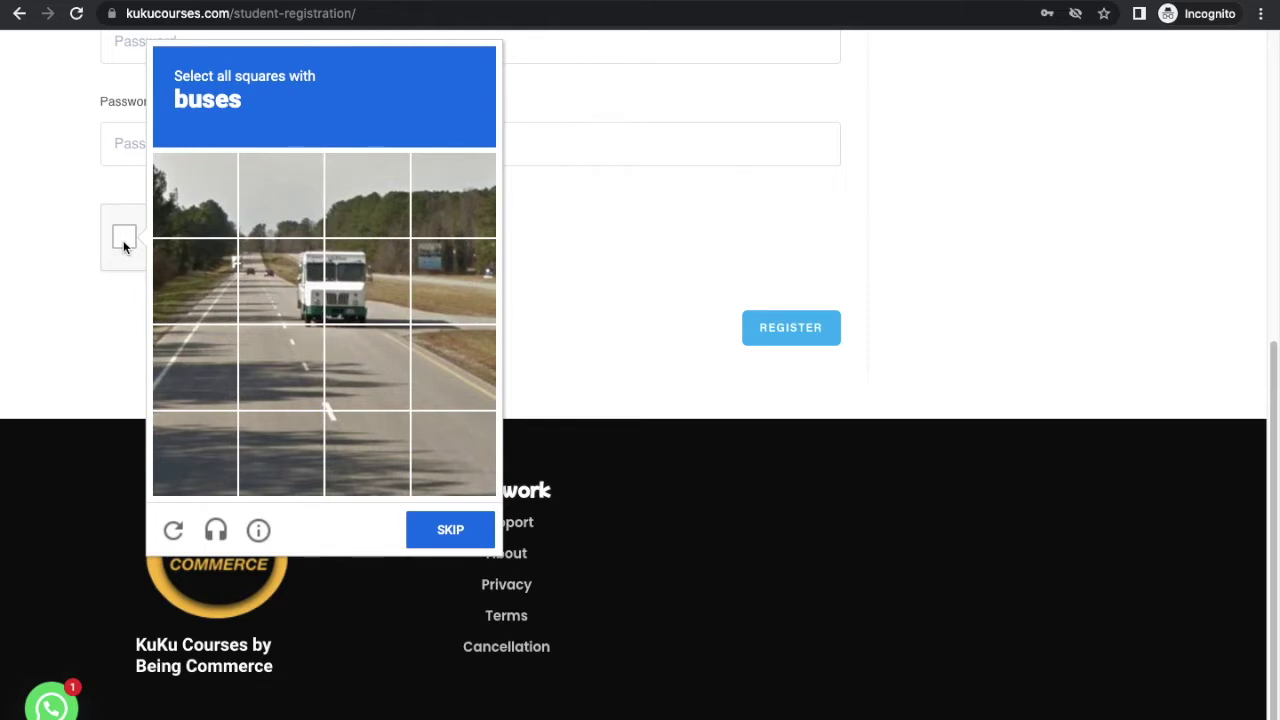
left_click(110, 298)
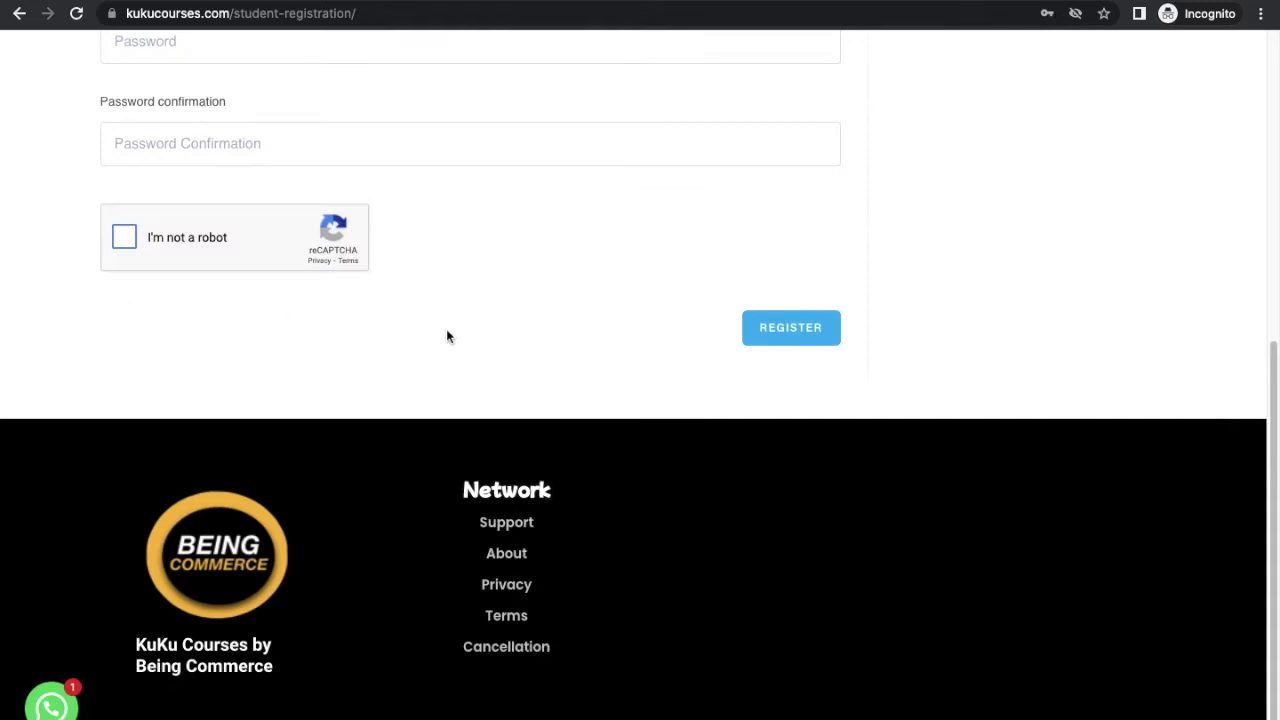
Scroll through the registration form and the admin-signed-in Kuku Courses homepage.
scroll(447, 334, "up", 1)
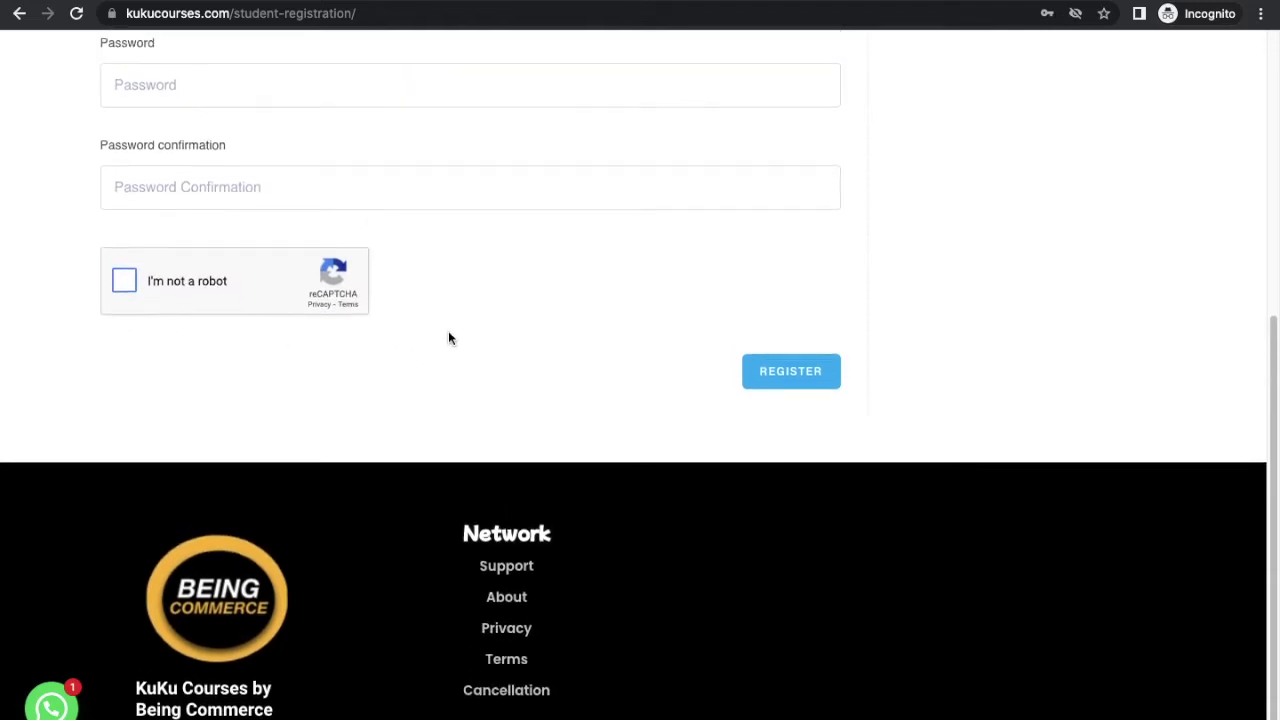
scroll(448, 338, "up", 5)
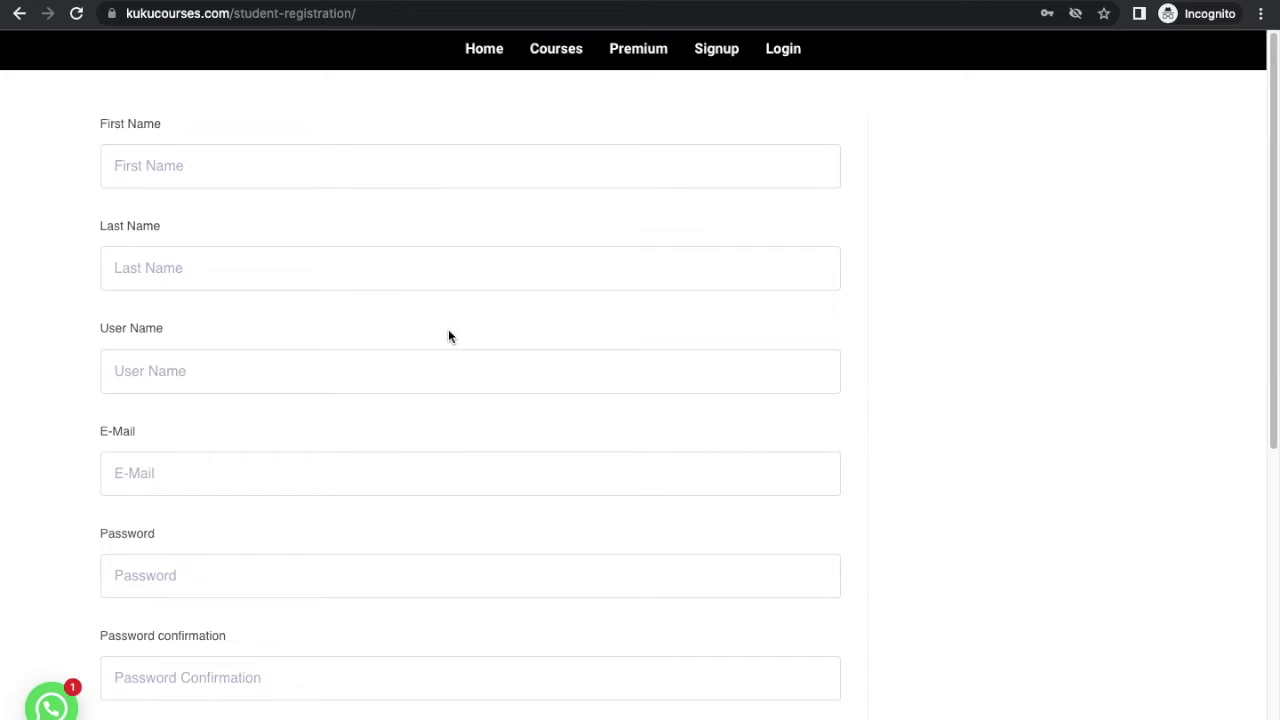
scroll(448, 334, "down", 4)
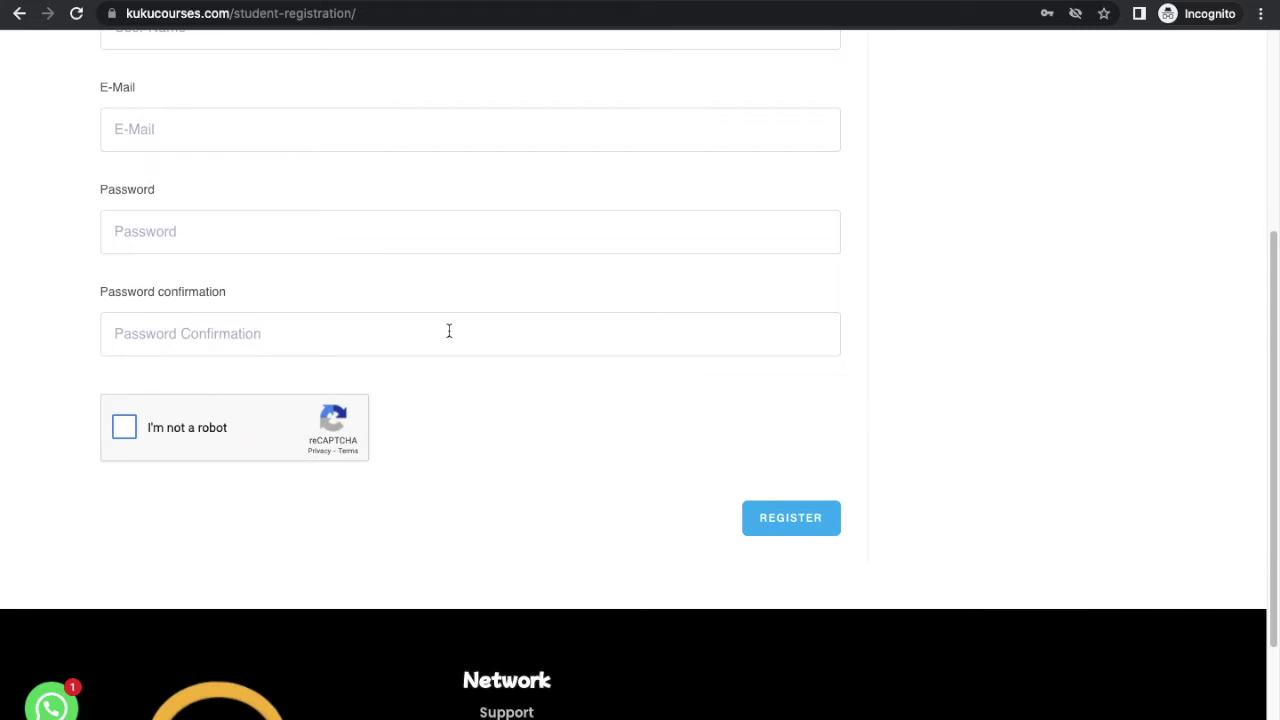
scroll(446, 328, "up", 3)
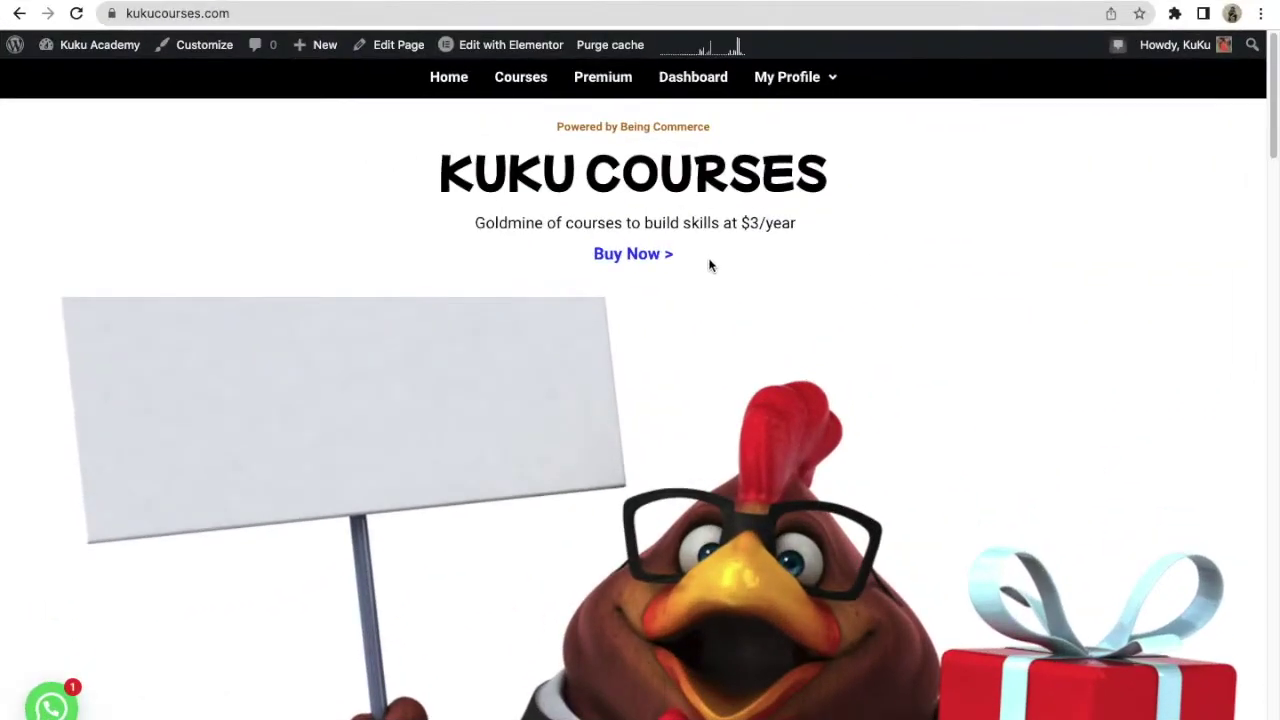
scroll(705, 258, "down", 7)
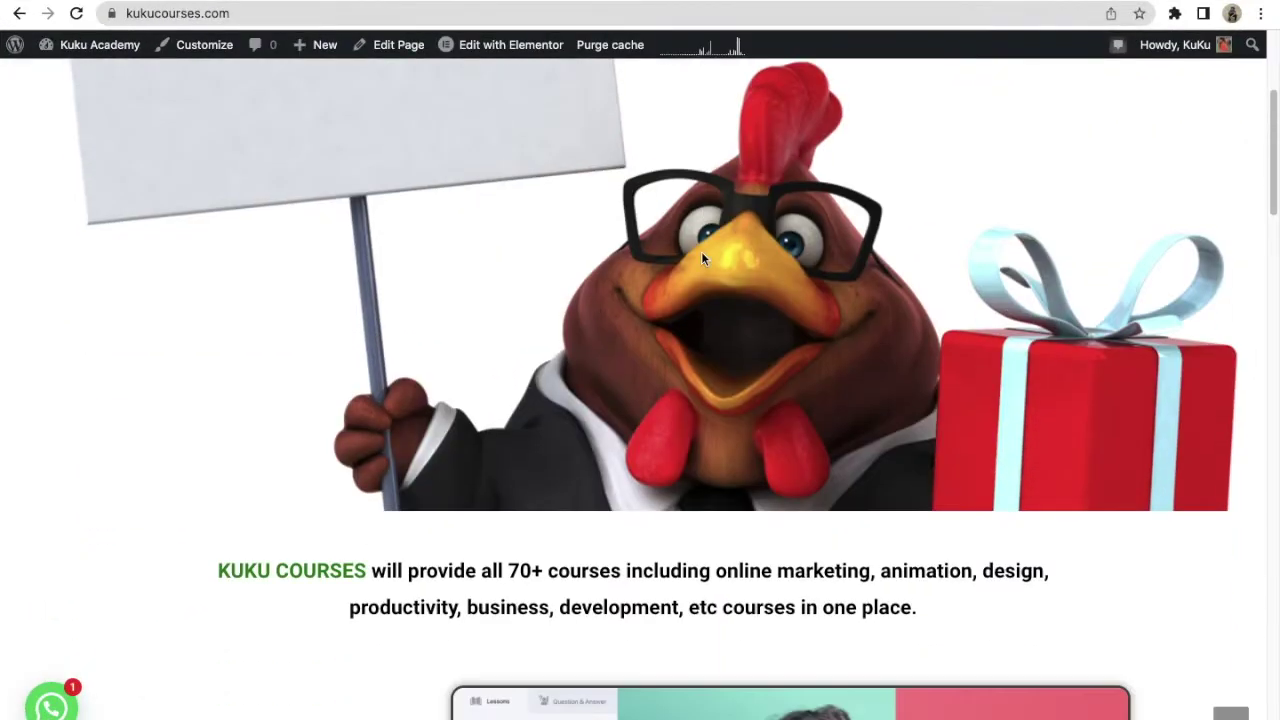
Go to Plugins > Add New in the WordPress admin sidebar.
scroll(690, 253, "up", 7)
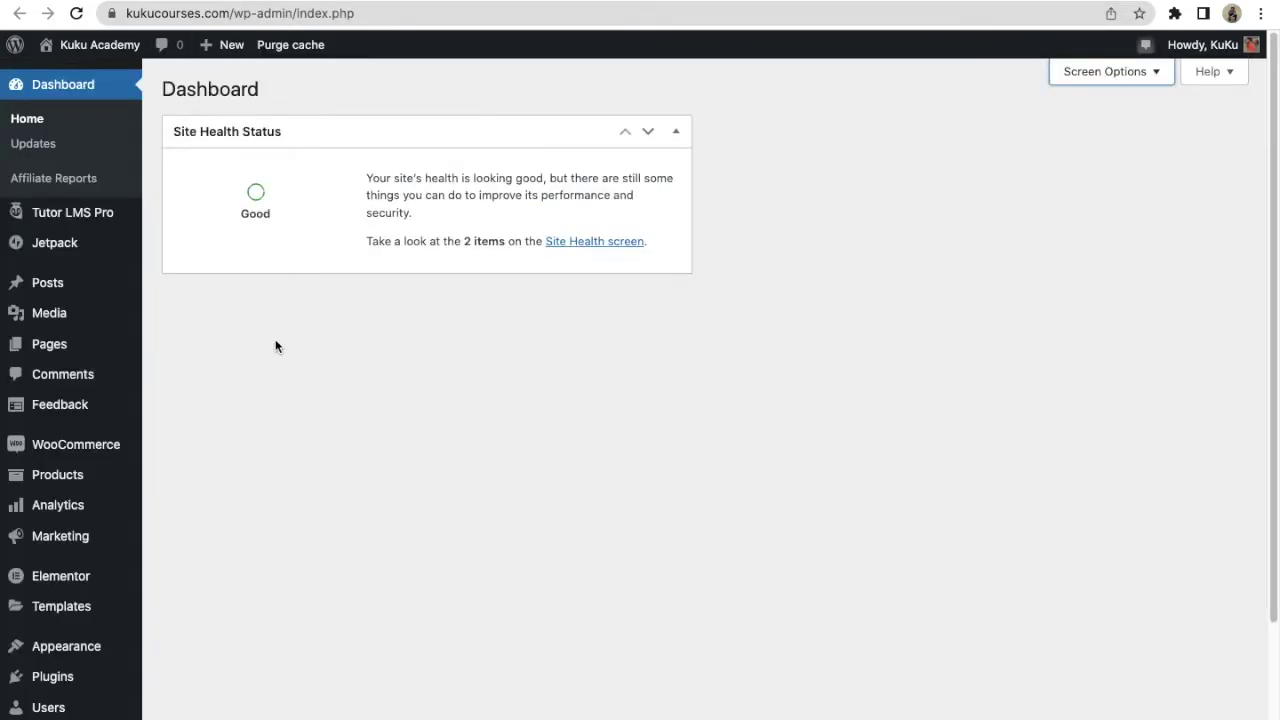
scroll(103, 326, "down", 3)
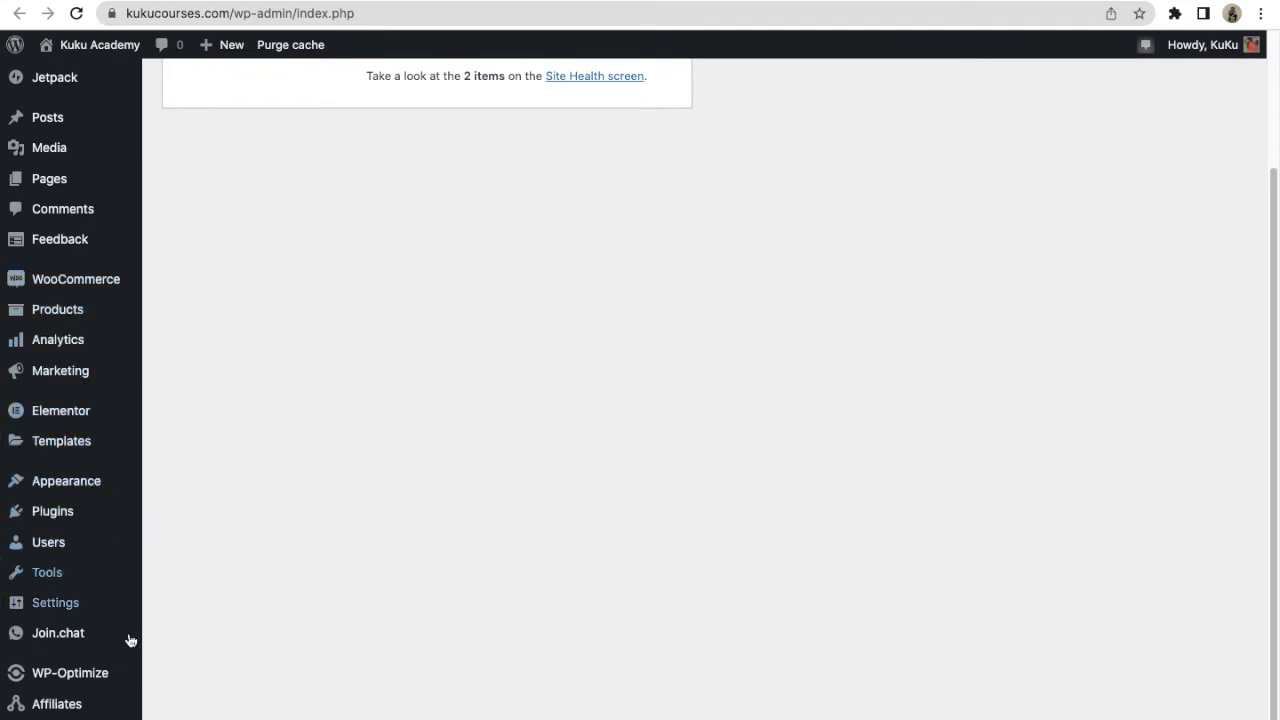
mouse_move(77, 514)
left_click(182, 549)
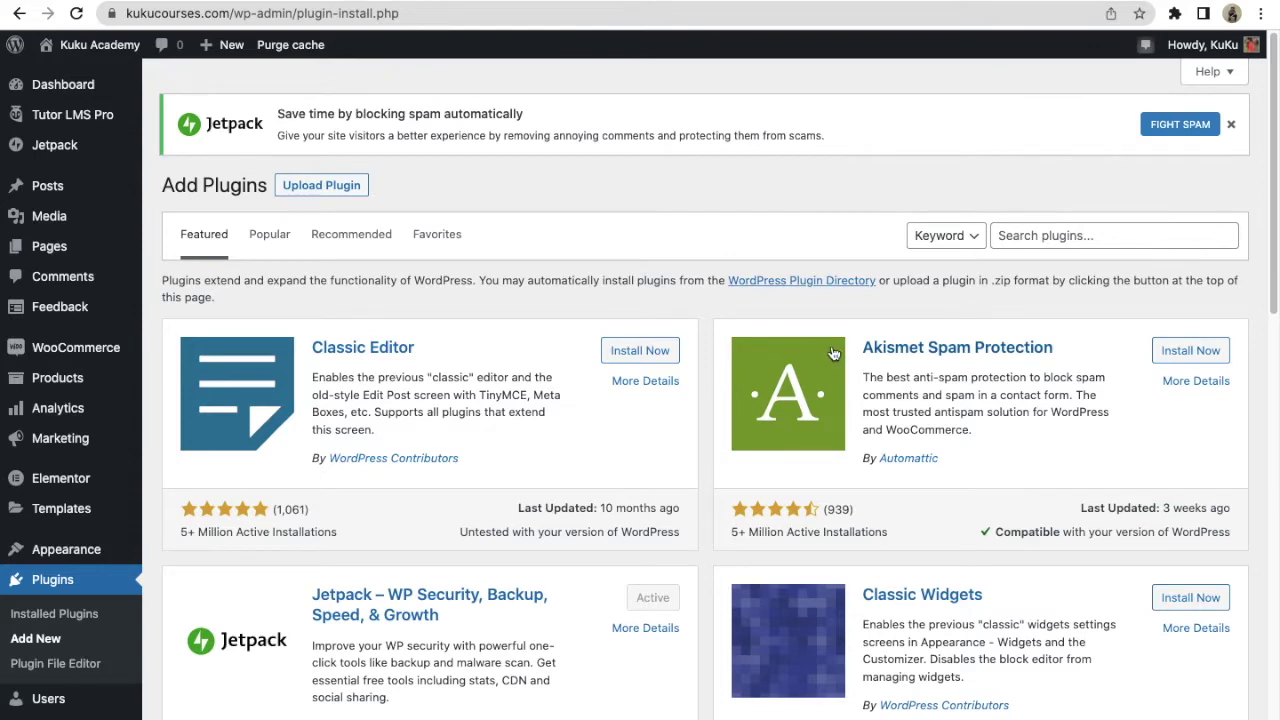
left_click(1012, 235)
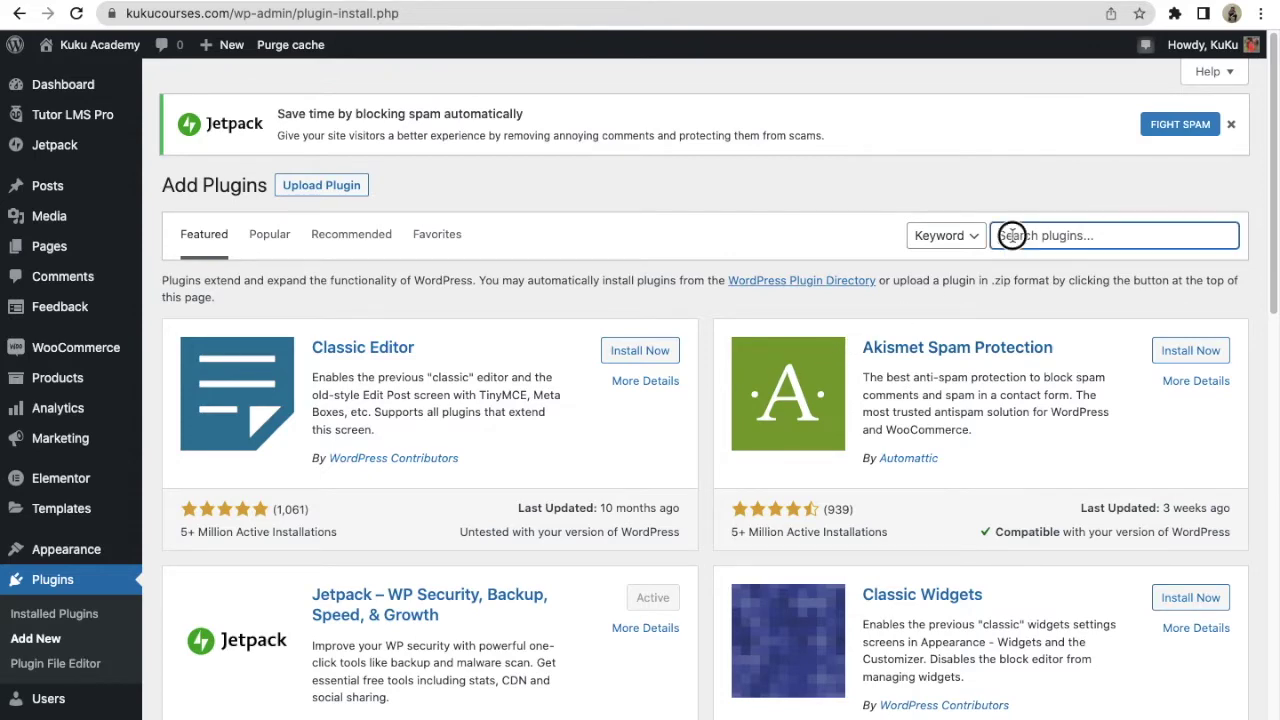
Search the plugin directory for 'recaptcha bestwebsoft'.
scroll(1012, 235, "up", 5)
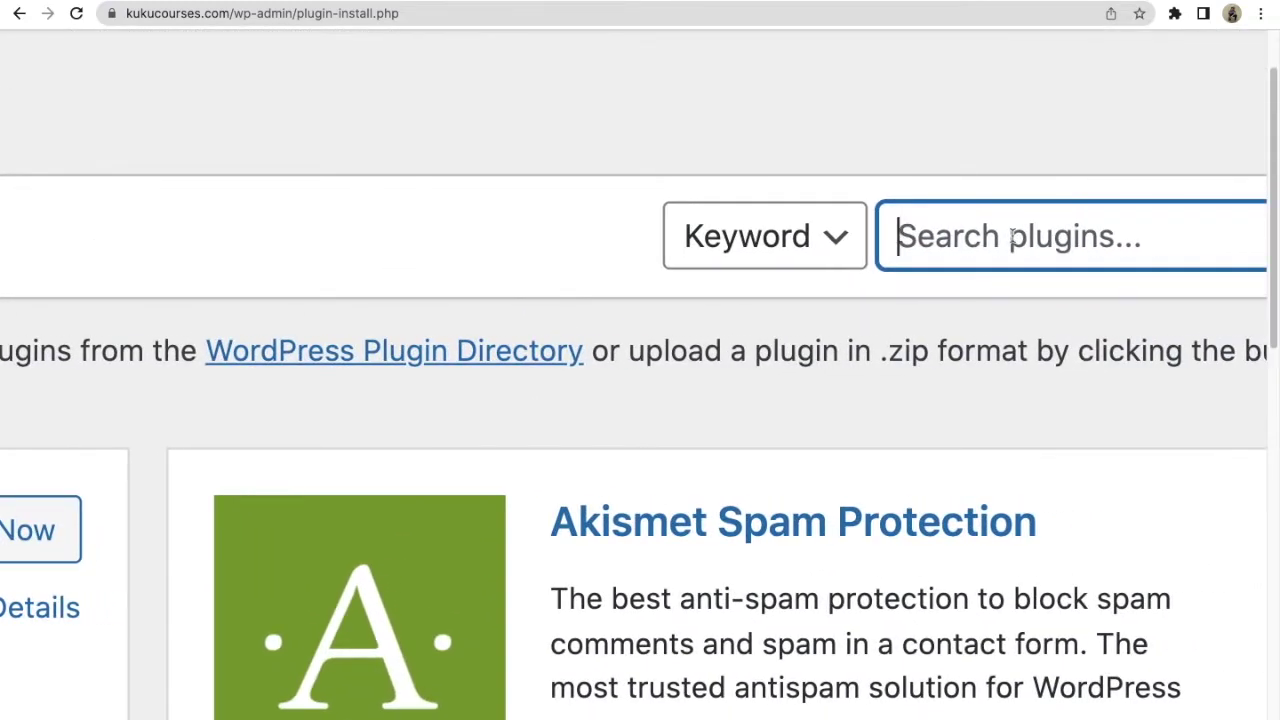
type("rec")
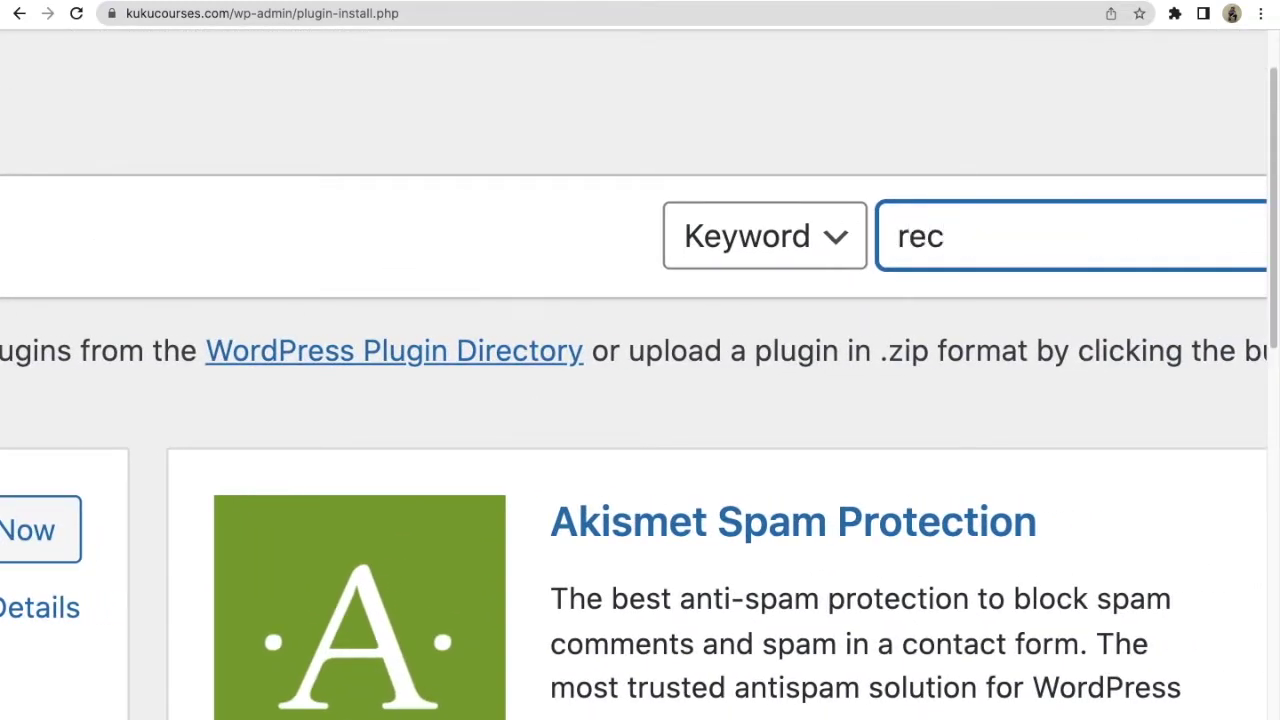
type("aptcha")
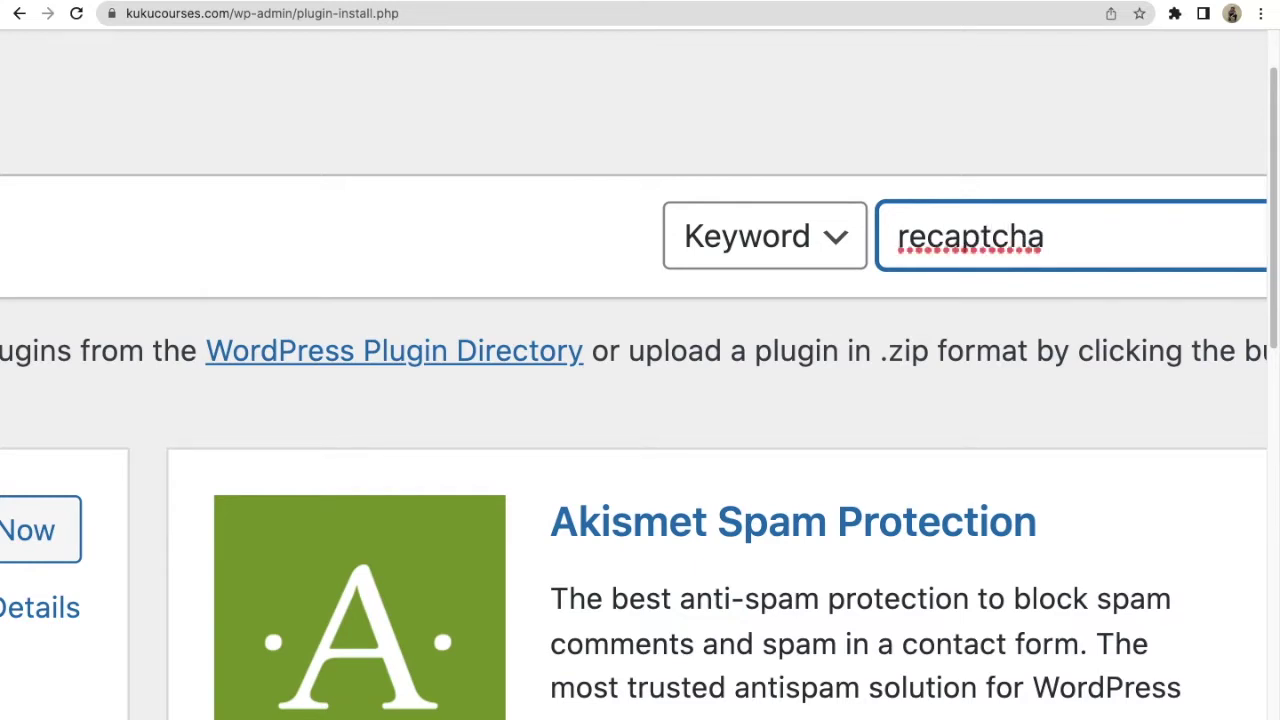
type(" bestwebso")
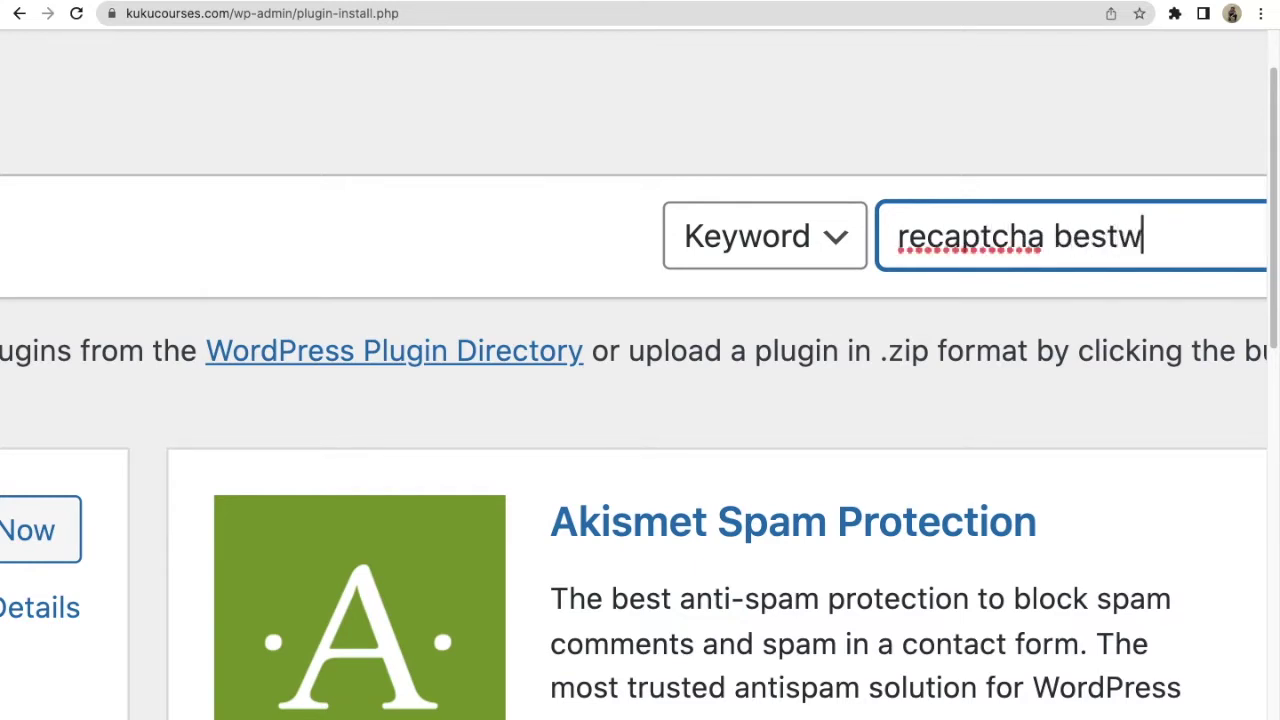
type("ft")
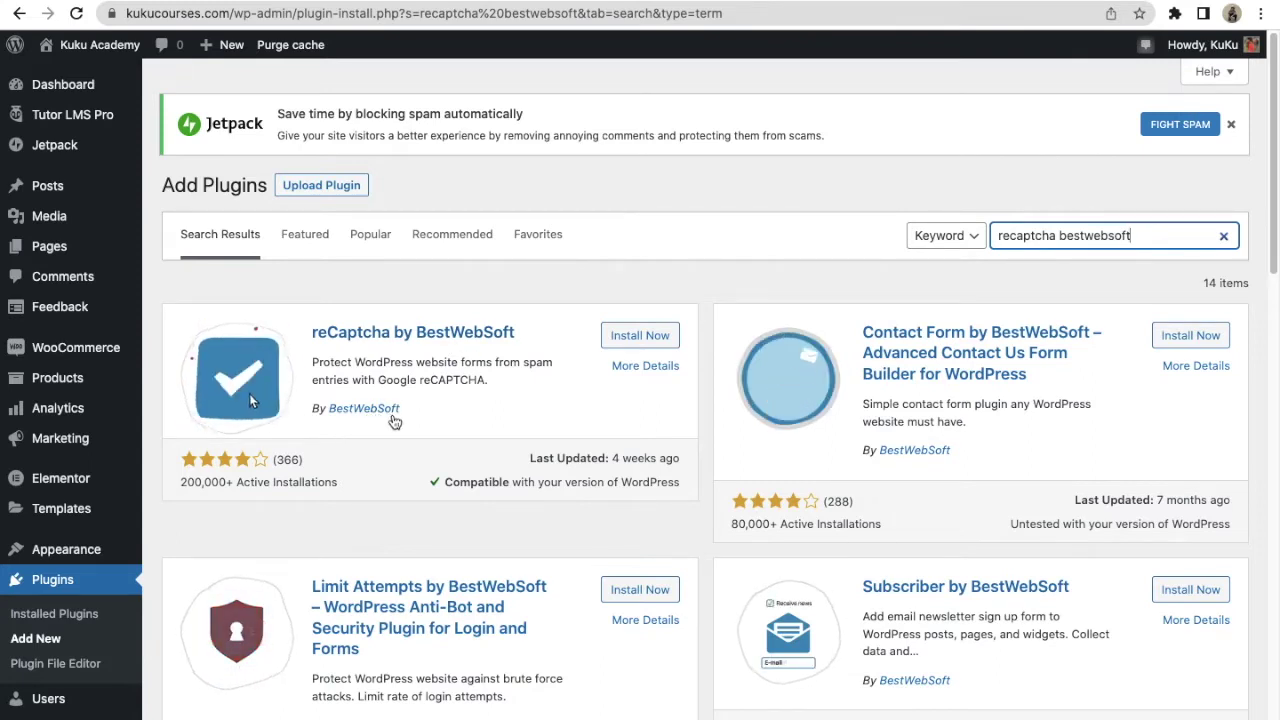
Install and activate reCaptcha by BestWebSoft, then open its Settings from the Plugins list.
left_click(634, 345)
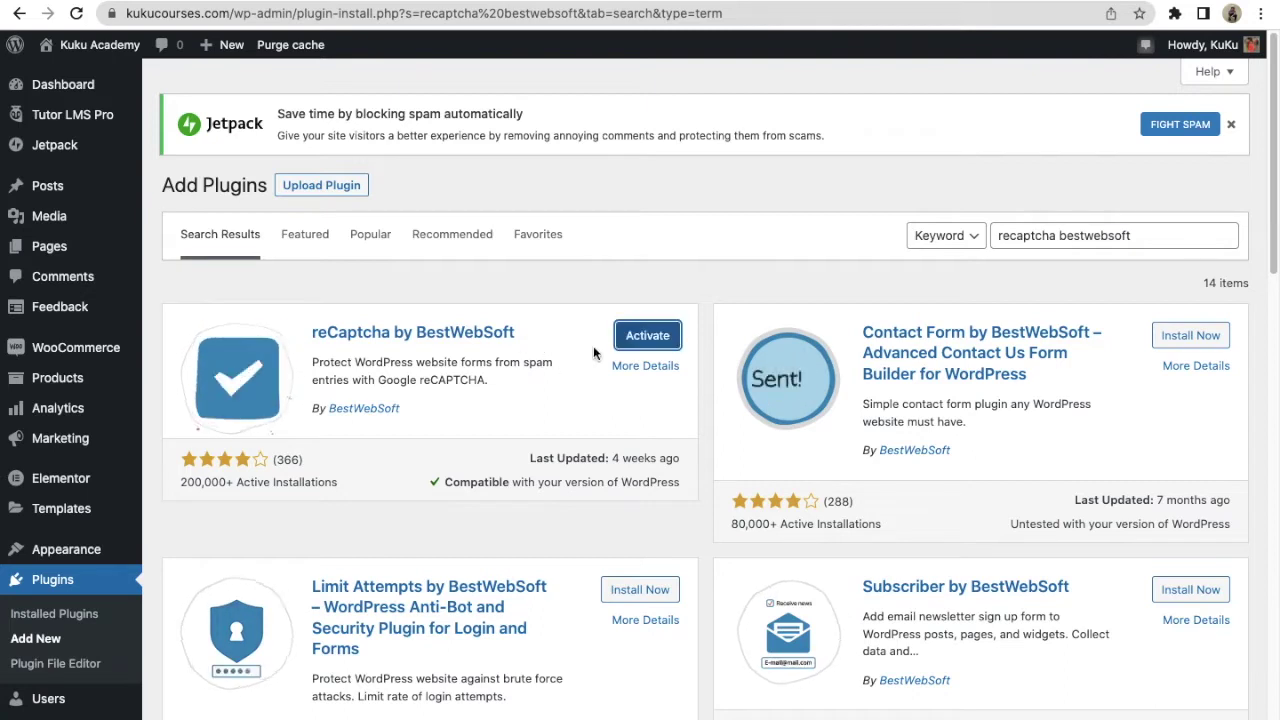
left_click(648, 337)
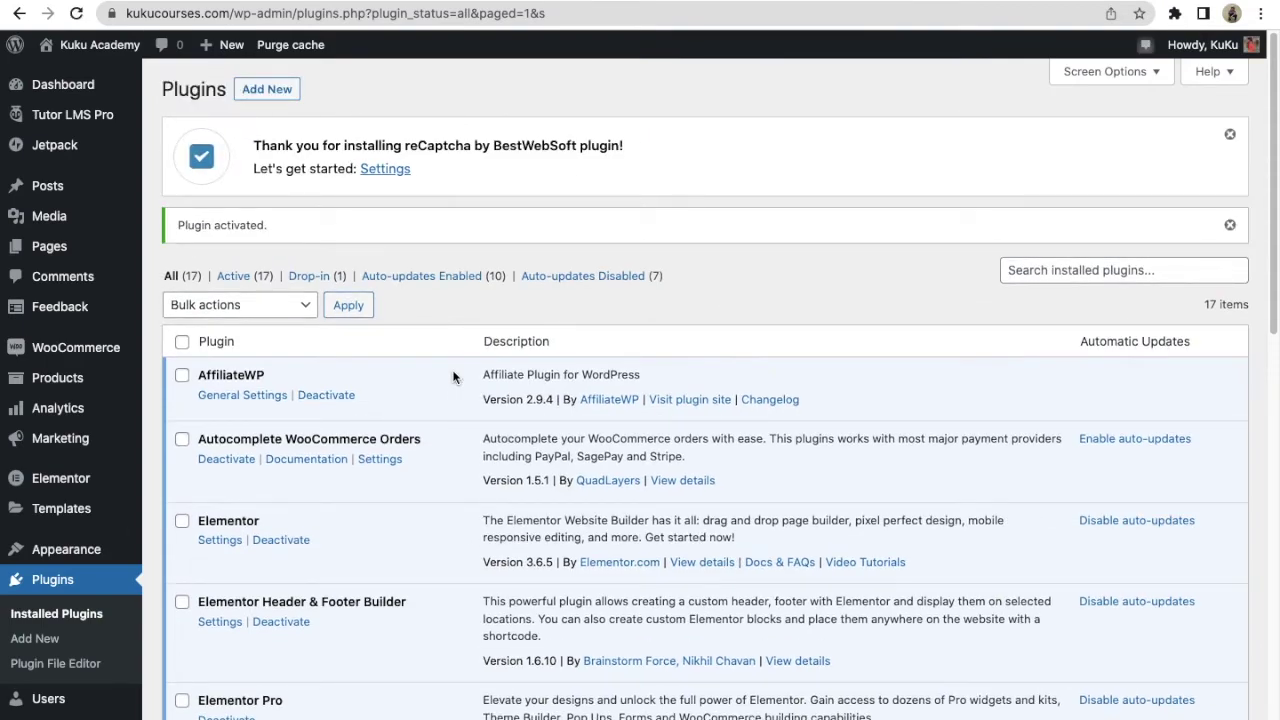
scroll(453, 376, "down", 5)
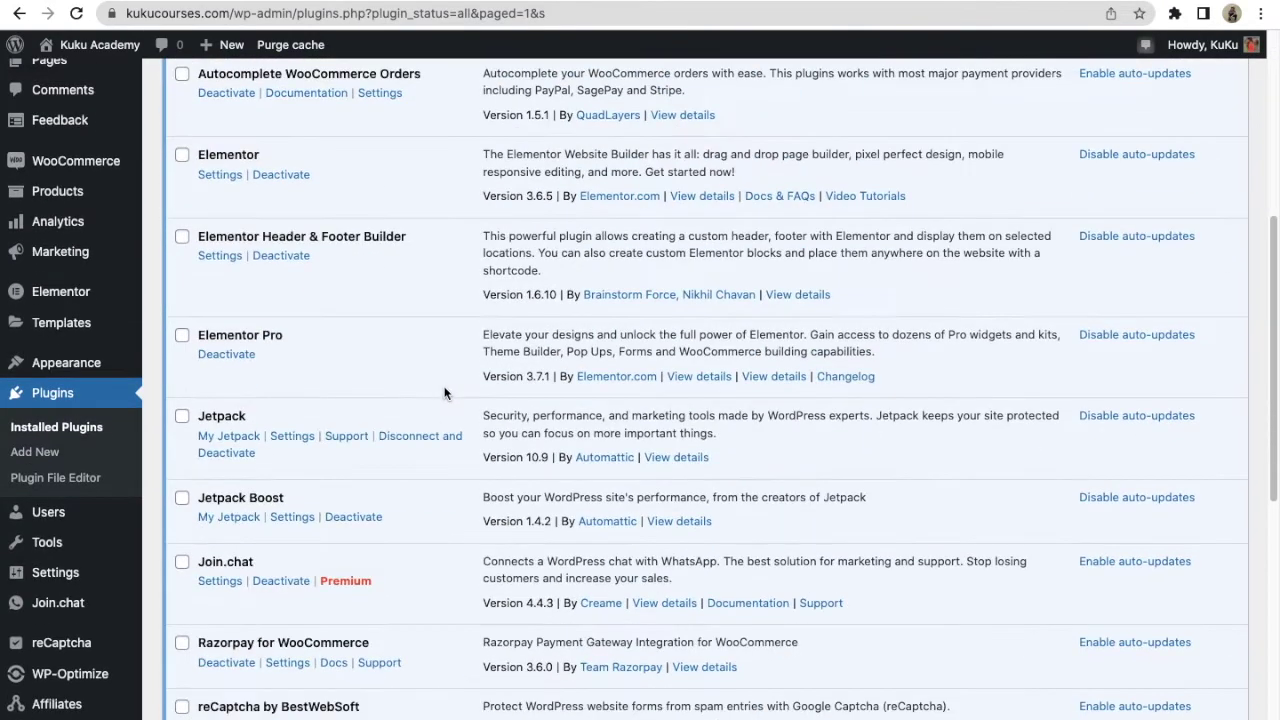
scroll(445, 393, "down", 3)
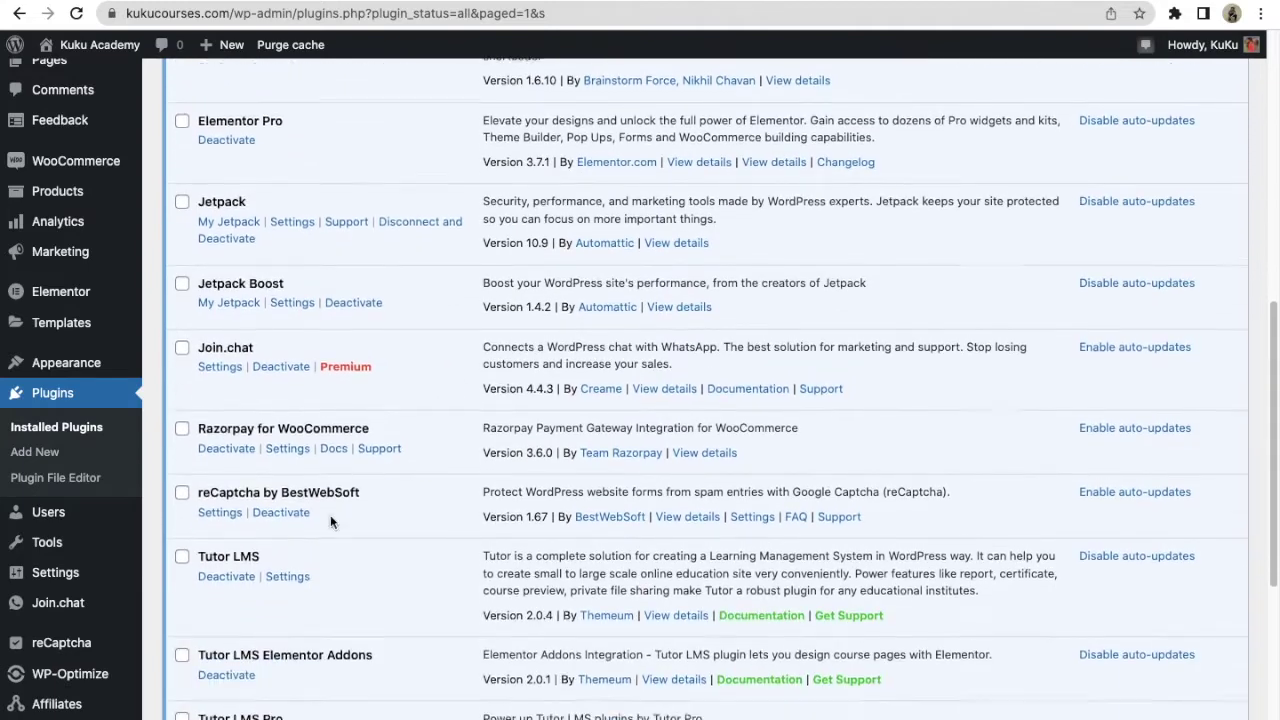
scroll(331, 521, "down", 1)
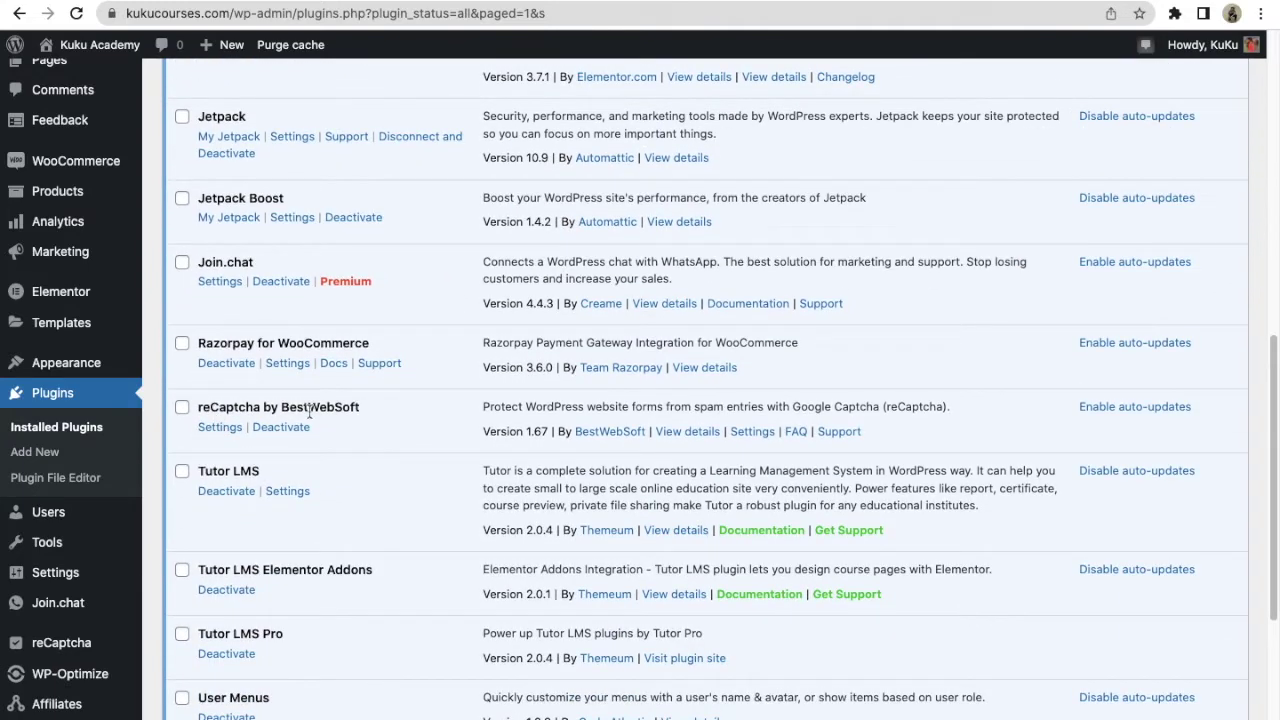
left_click(219, 428)
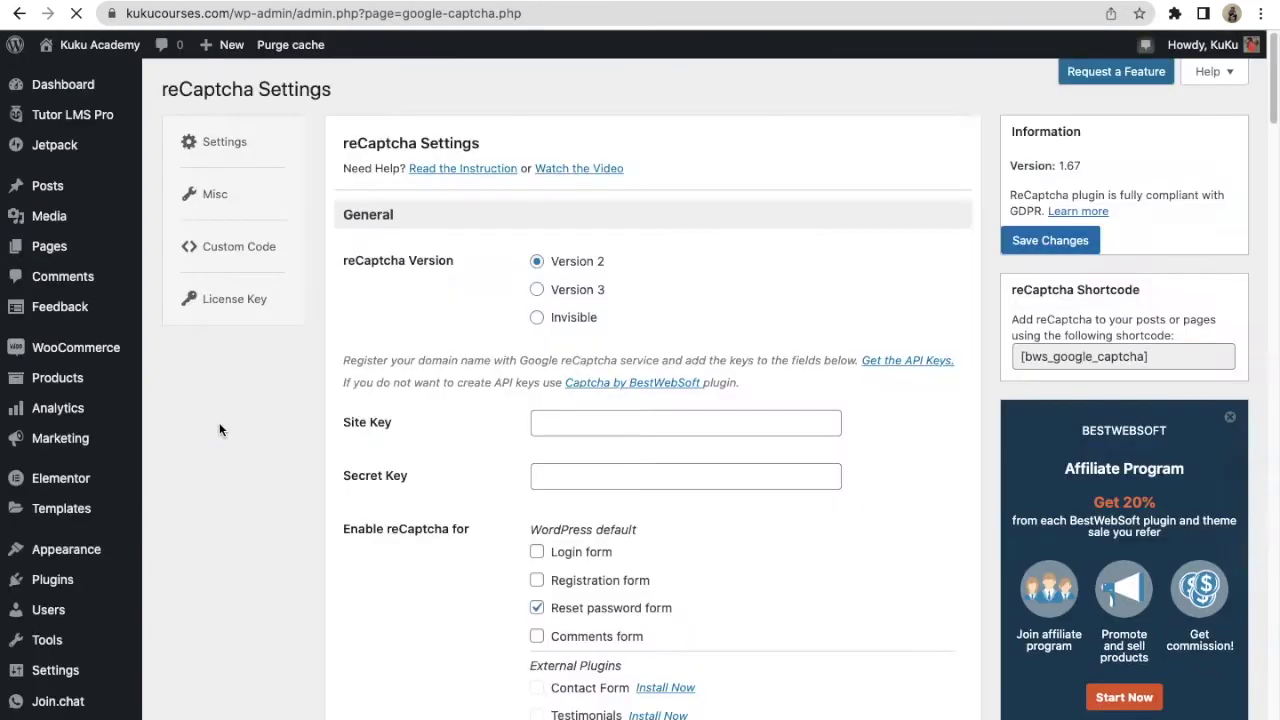
Follow the plugin's 'Get the API Keys' link and select the kukucourses.com address.
scroll(409, 442, "down", 1)
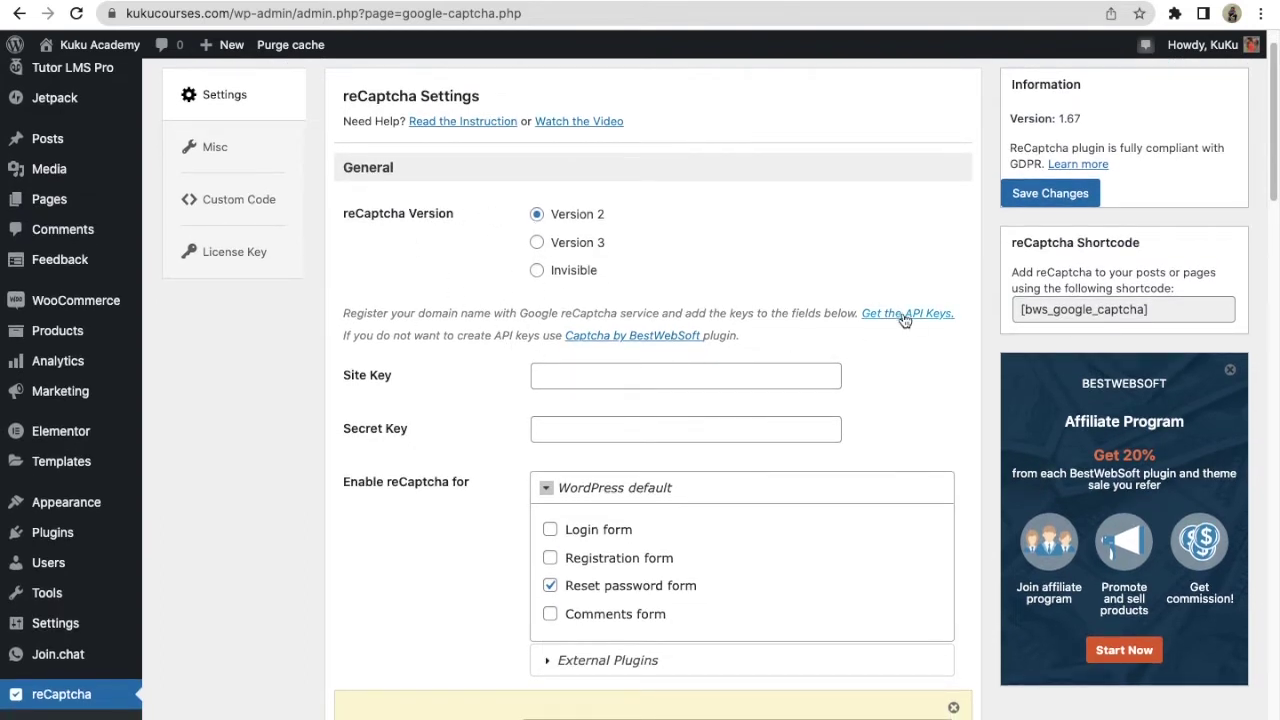
scroll(903, 318, "up", 5)
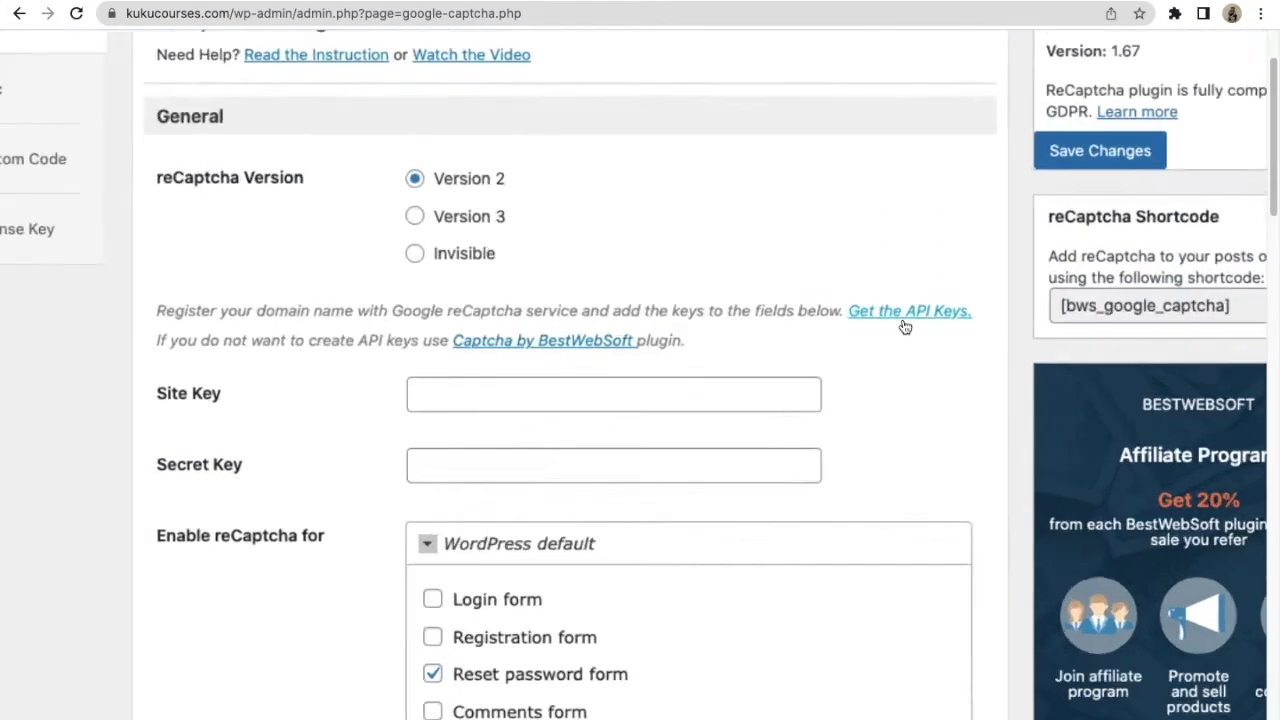
scroll(905, 324, "down", 5)
left_click(903, 316)
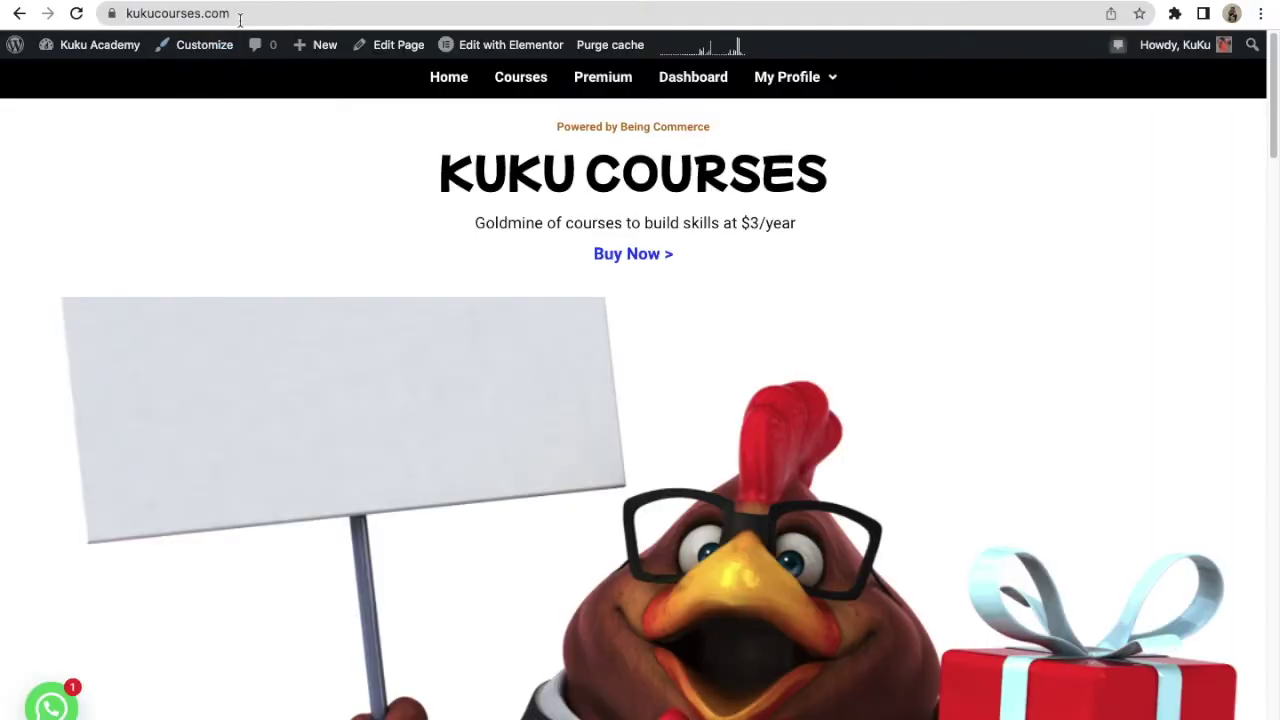
left_click_drag(280, 12, 114, 12)
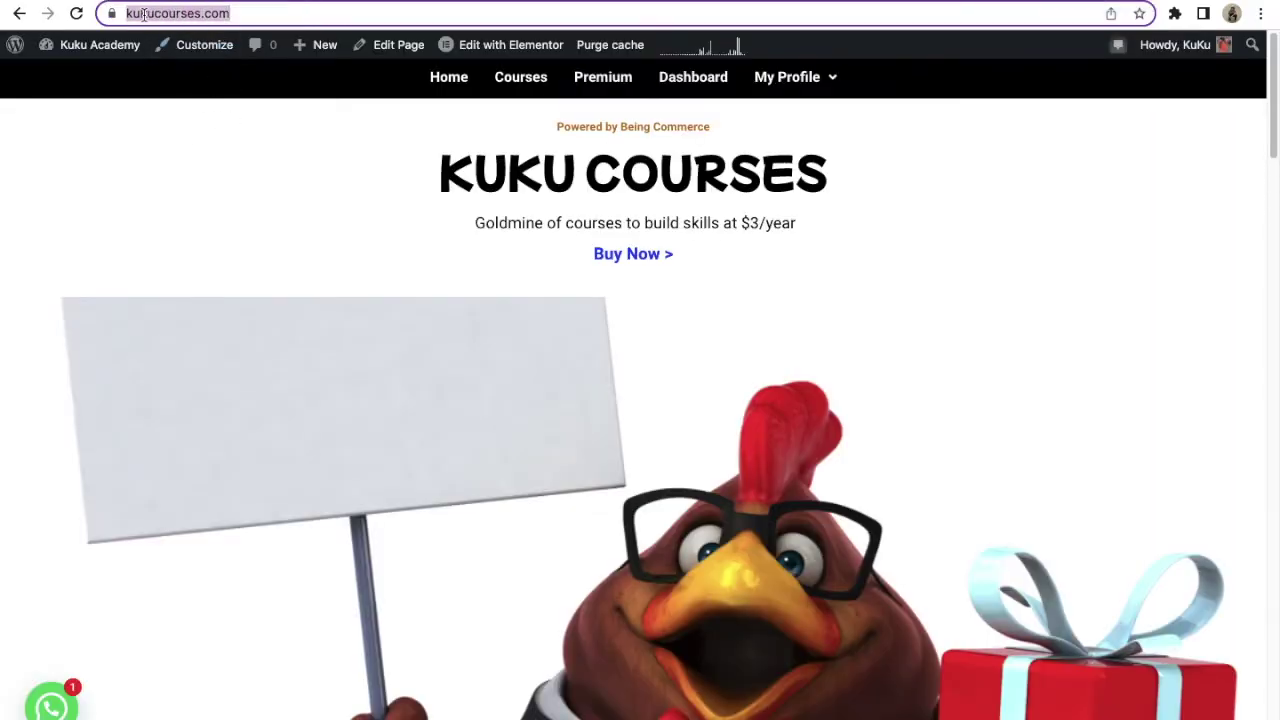
right_click(151, 13)
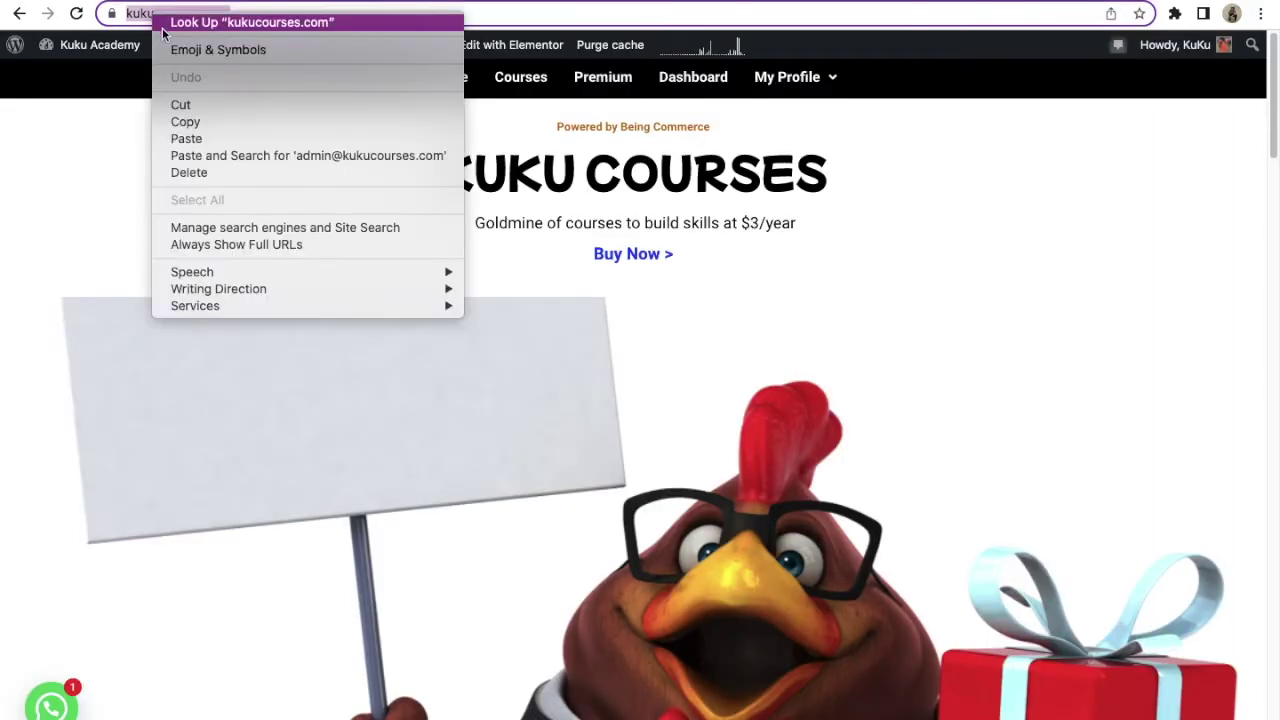
left_click(186, 122)
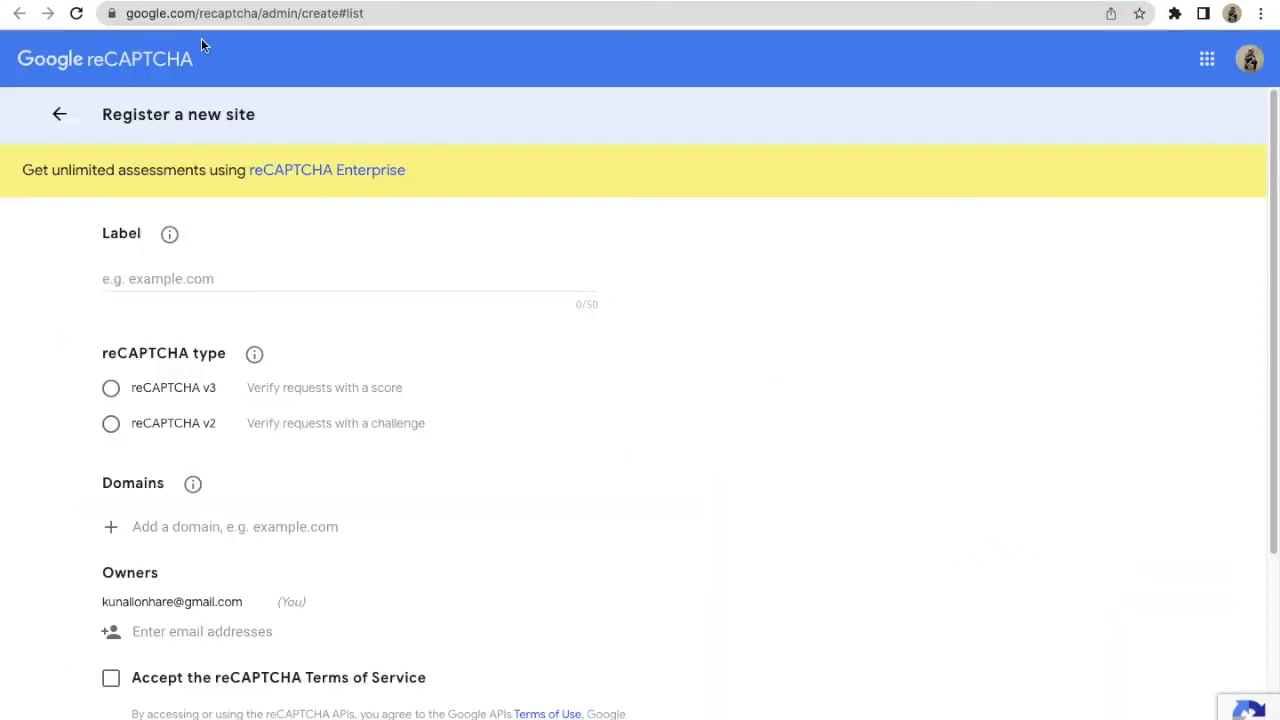
left_click(120, 276)
right_click(120, 276)
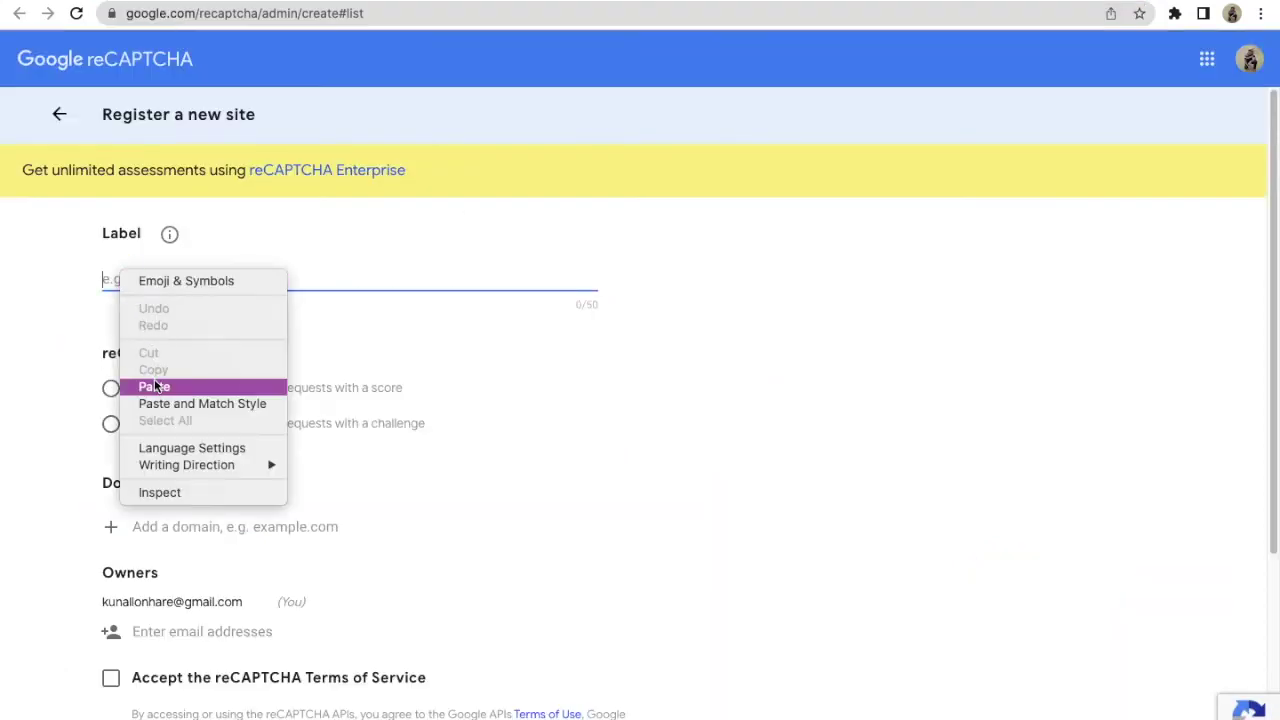
left_click(181, 386)
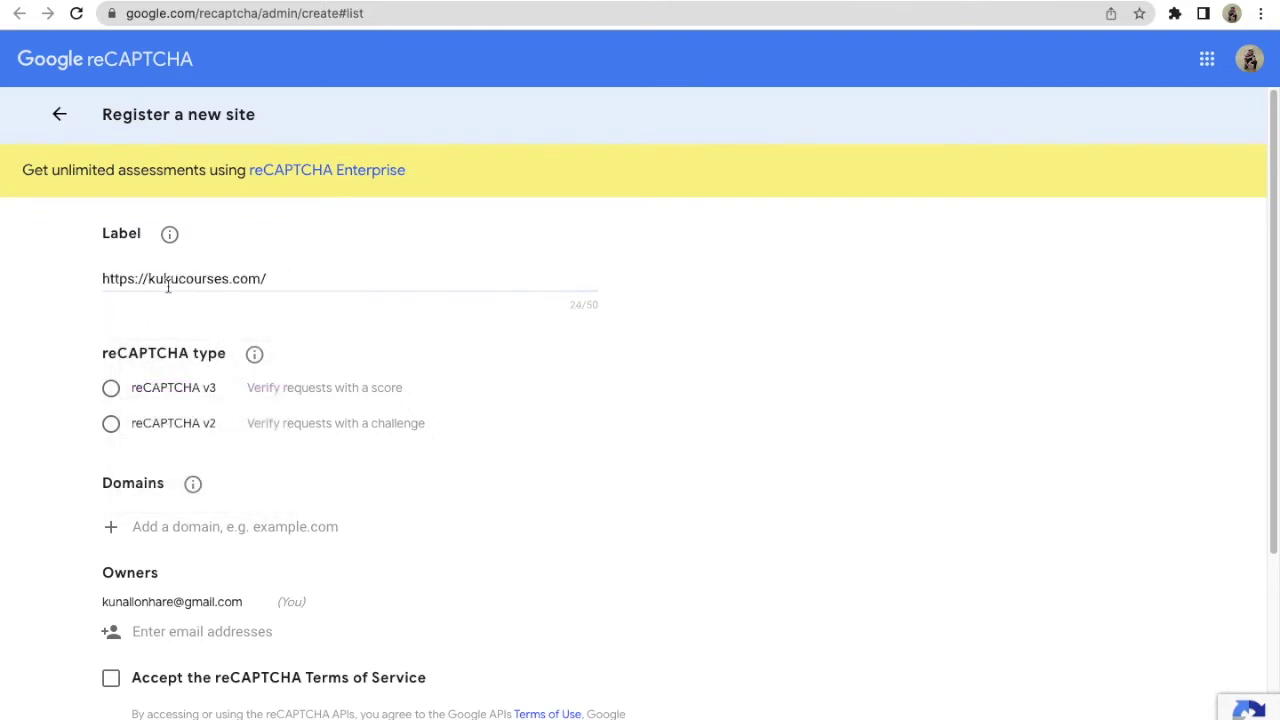
Set the reCAPTCHA type to v2 with the 'I'm not a robot' tickbox.
scroll(120, 348, "down", 1)
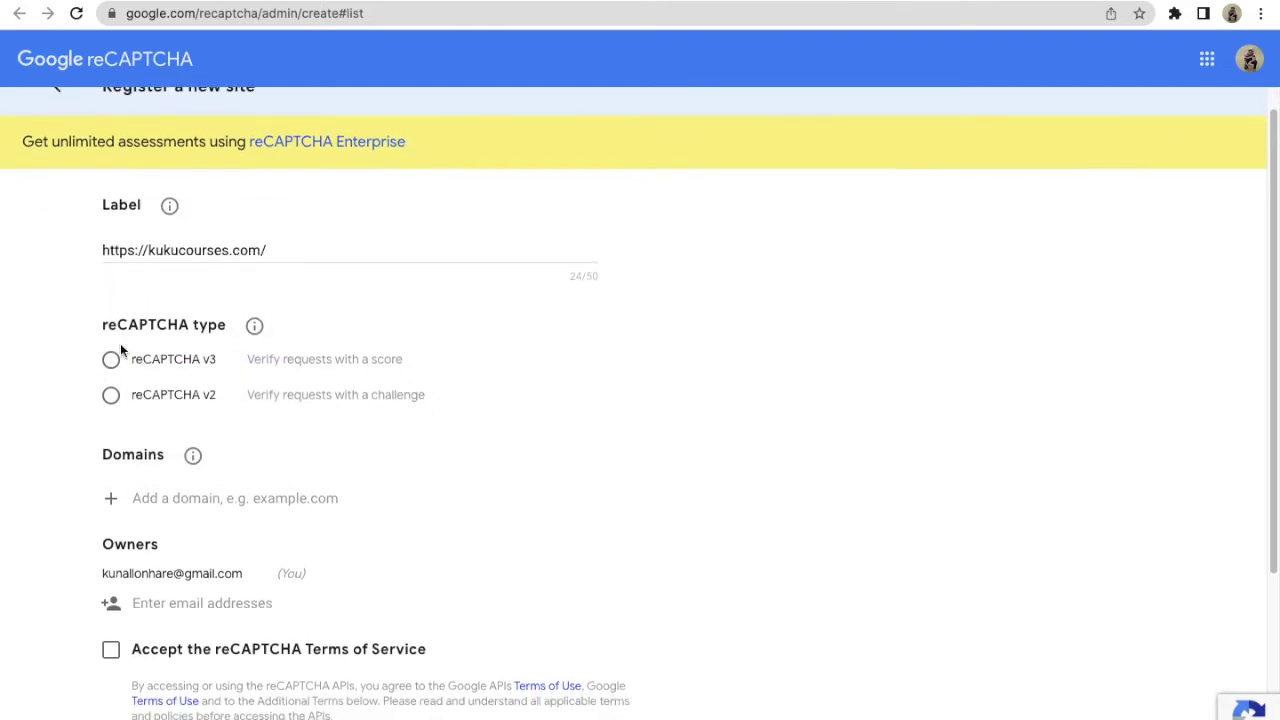
scroll(120, 343, "down", 2)
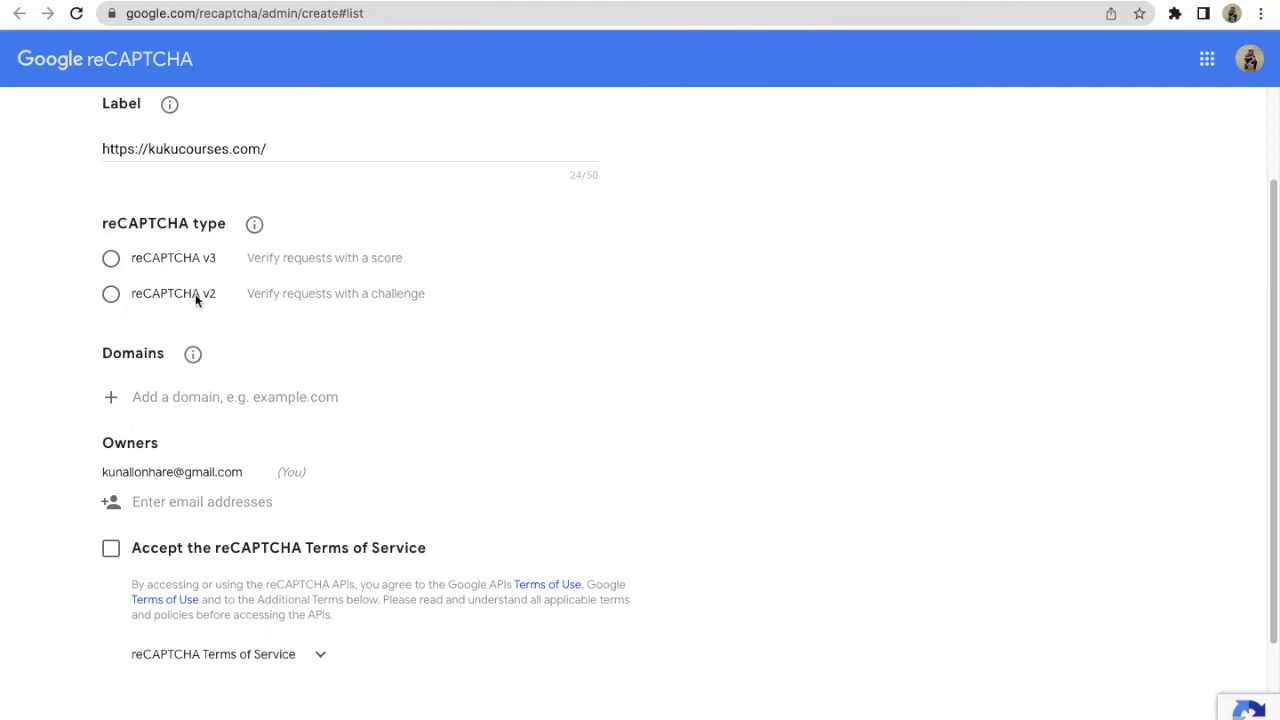
left_click(111, 296)
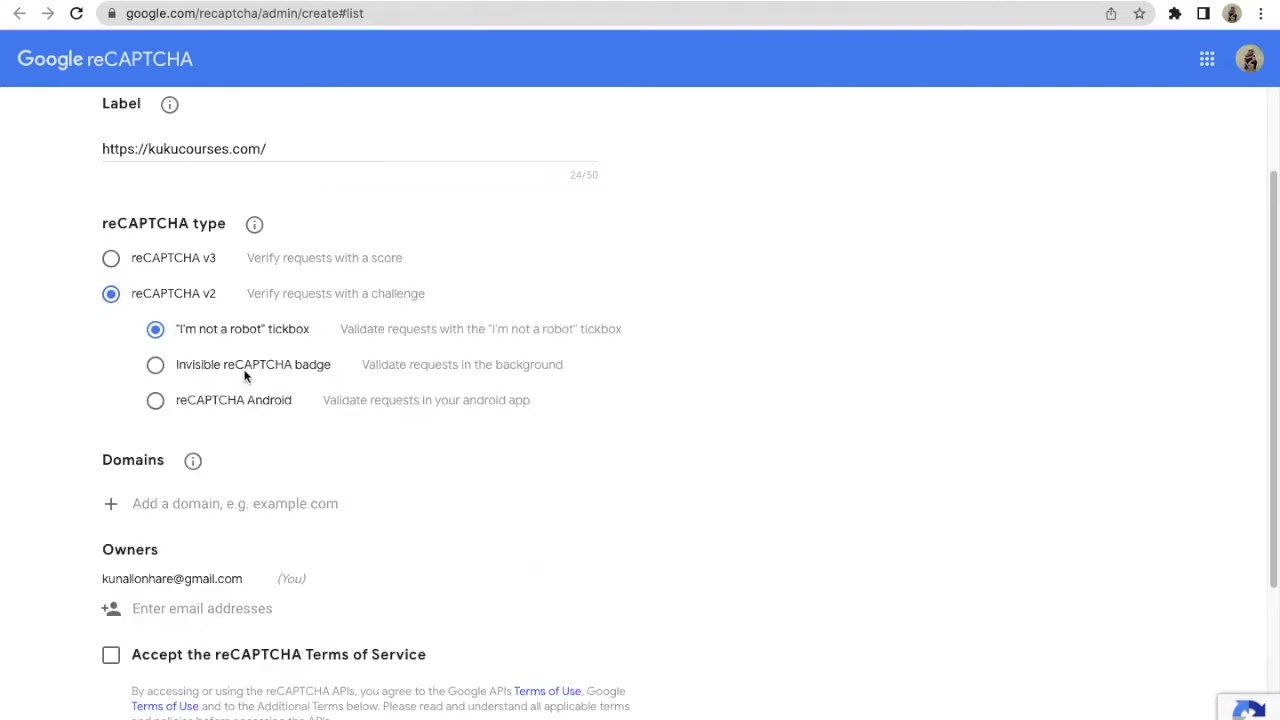
left_click(118, 261)
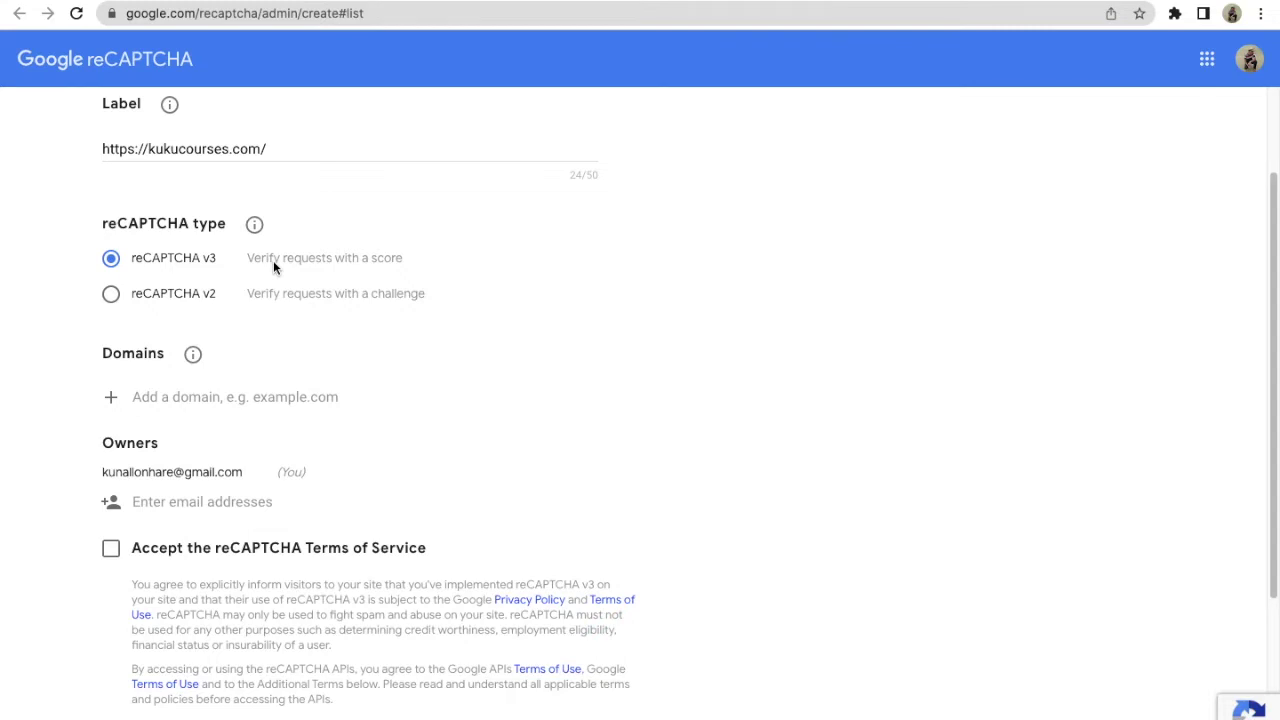
left_click(112, 296)
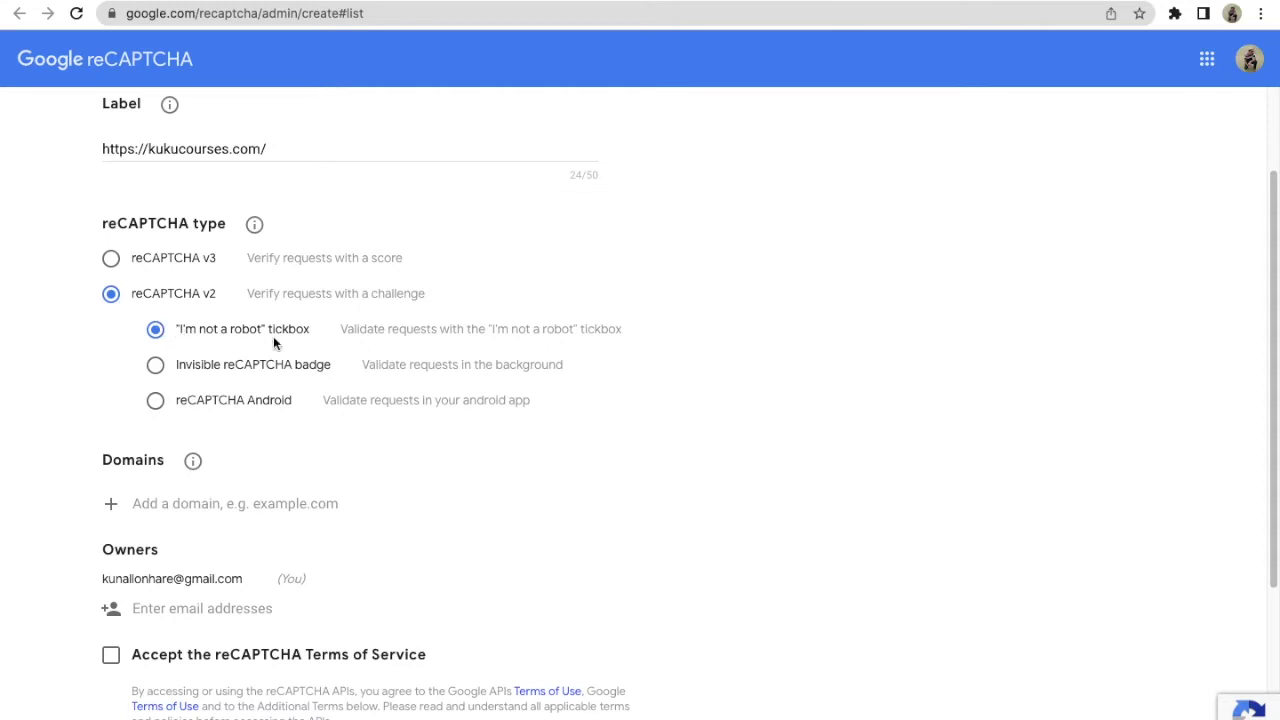
scroll(290, 380, "down", 2)
left_click(170, 410)
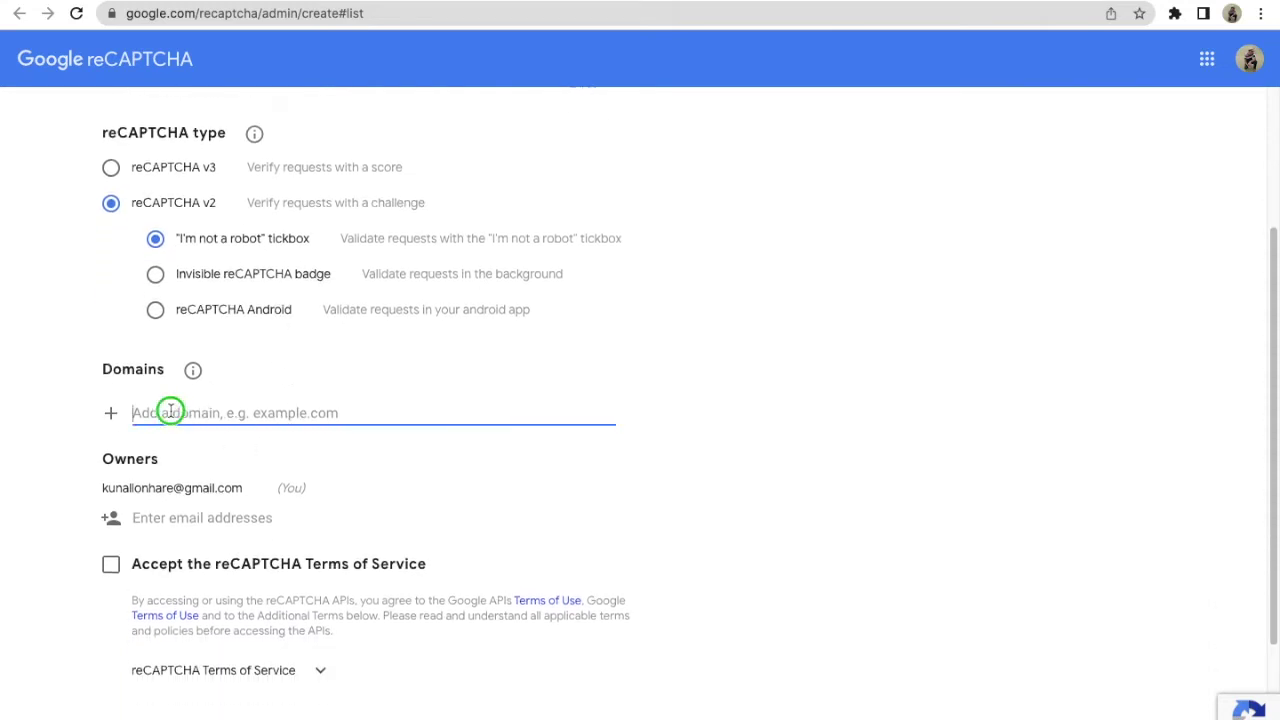
Paste the site address into the Domains field.
right_click(170, 410)
left_click(205, 523)
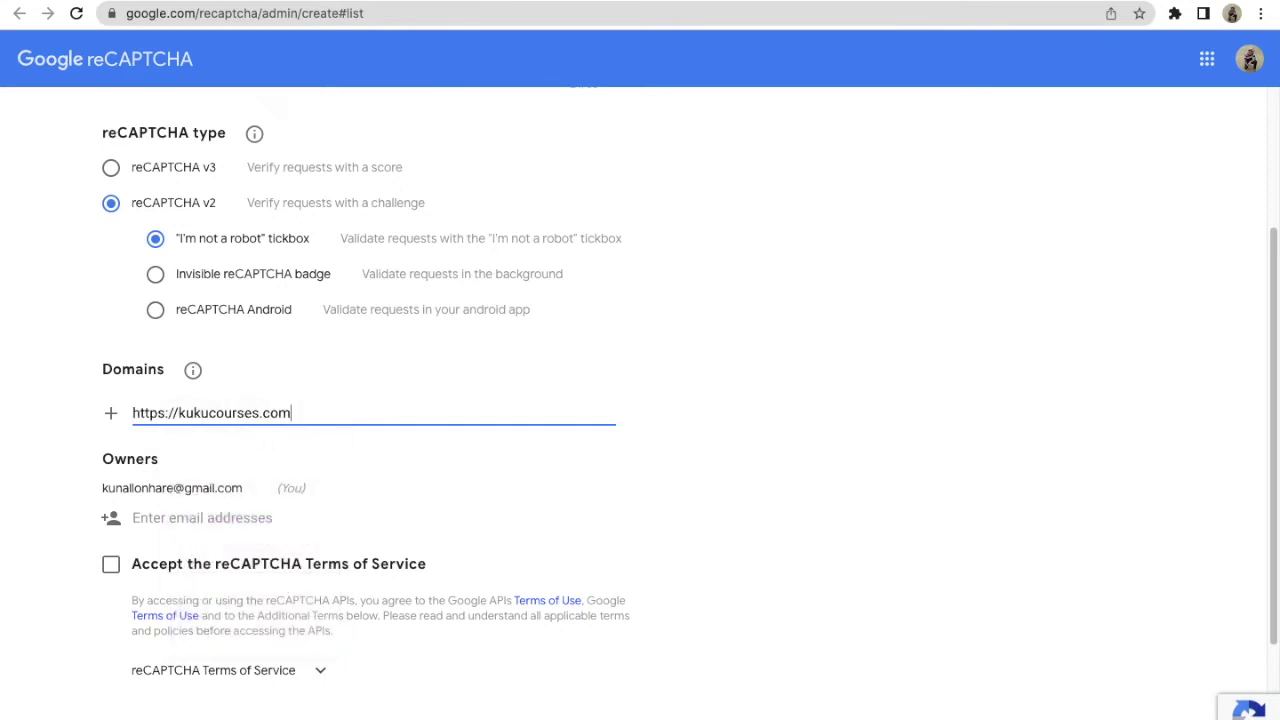
left_click(53, 424)
mouse_move(195, 371)
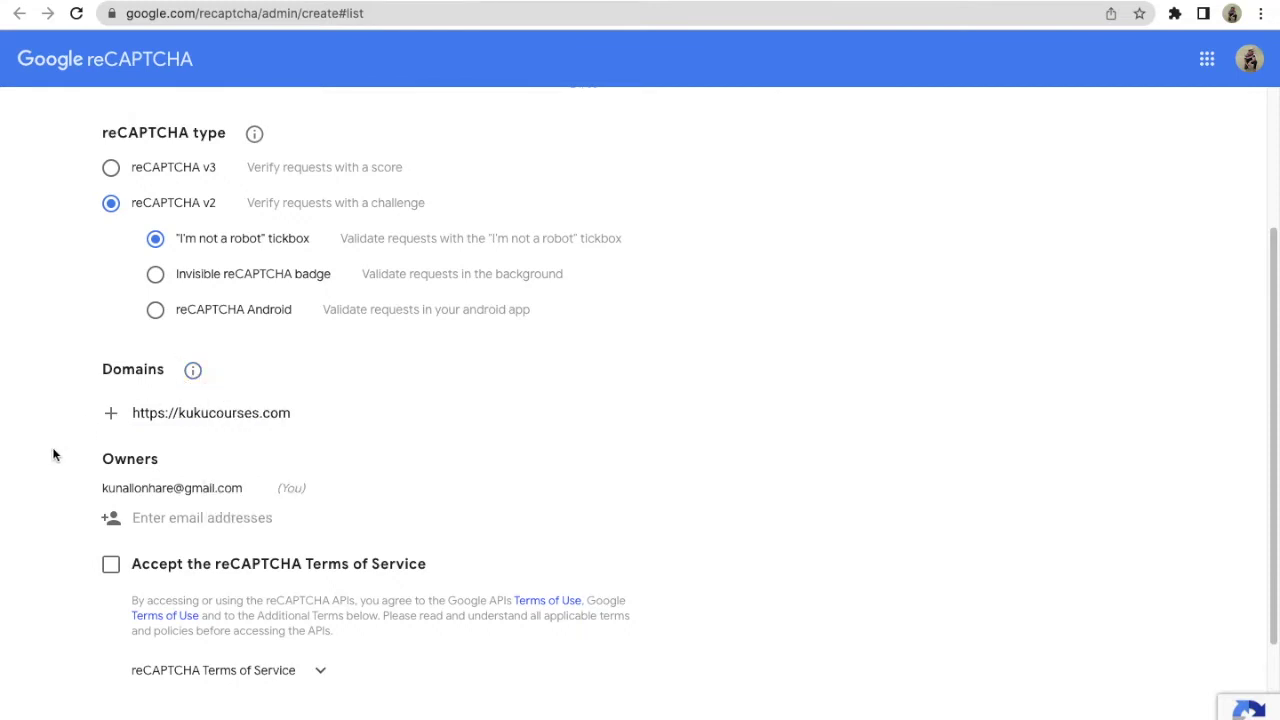
scroll(58, 460, "down", 3)
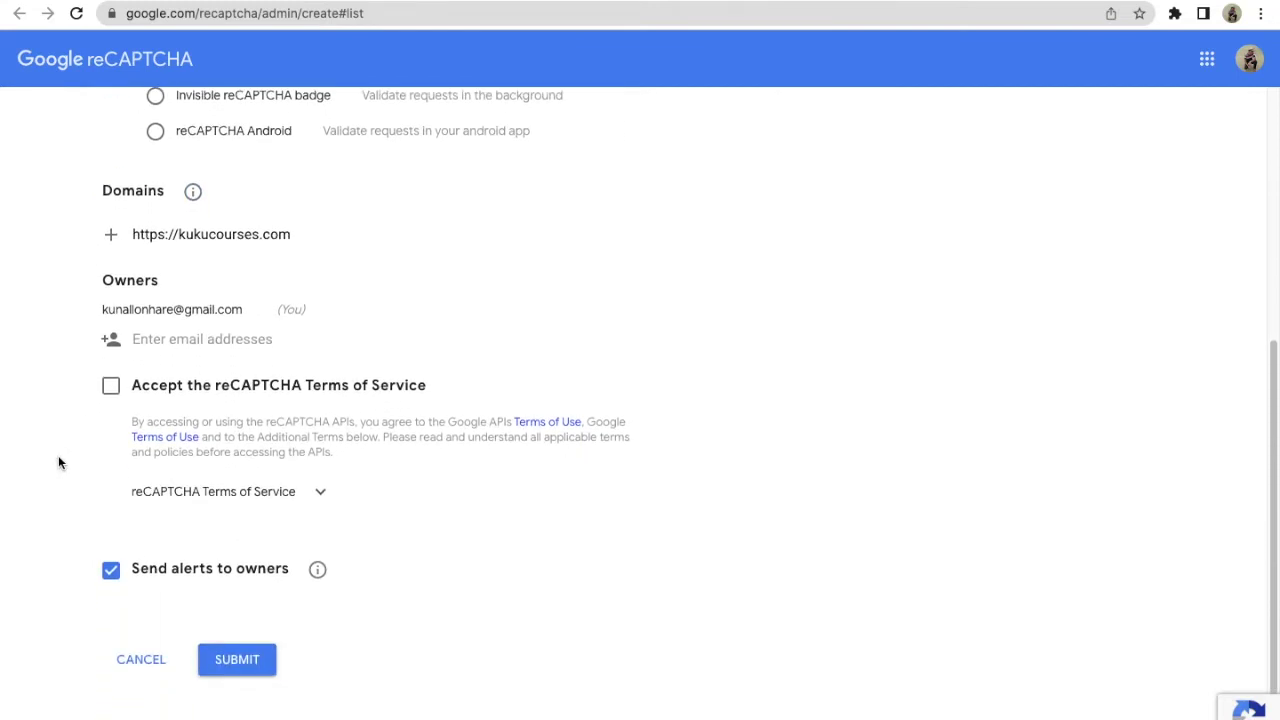
Accept the reCAPTCHA Terms of Service and try submitting the registration.
left_click(112, 390)
left_click(319, 495)
scroll(319, 498, "down", 3)
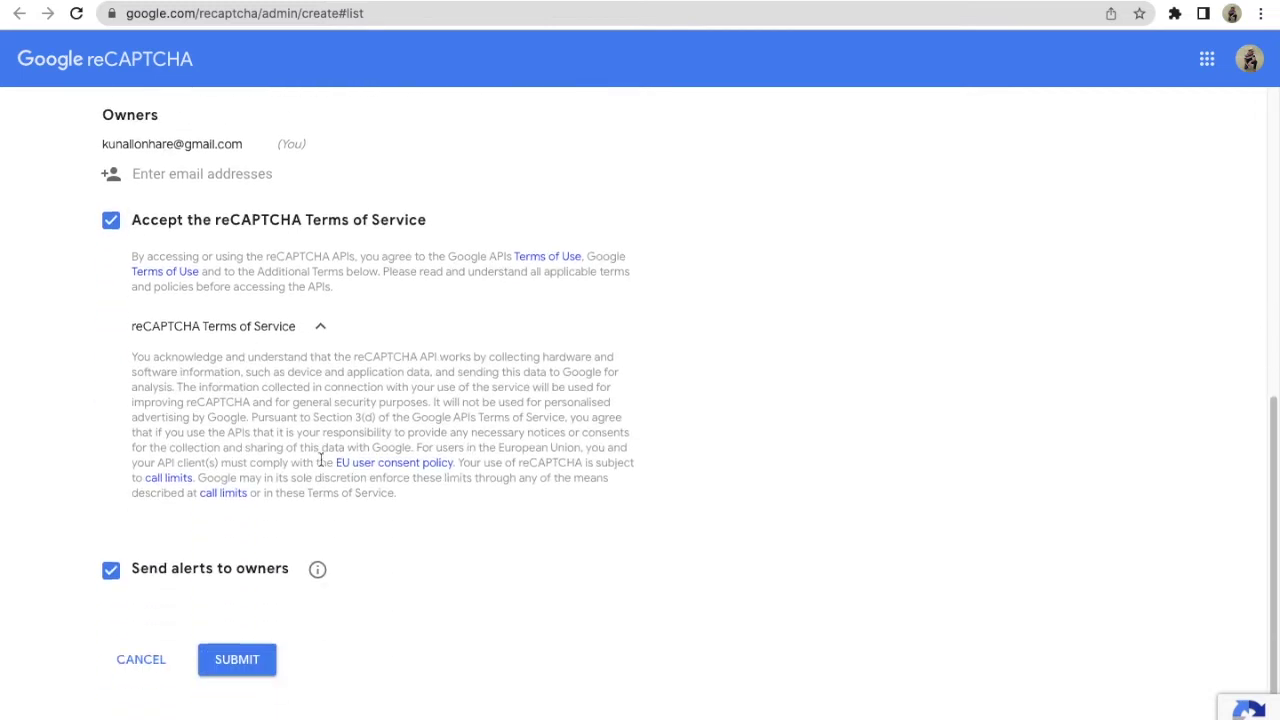
left_click(320, 327)
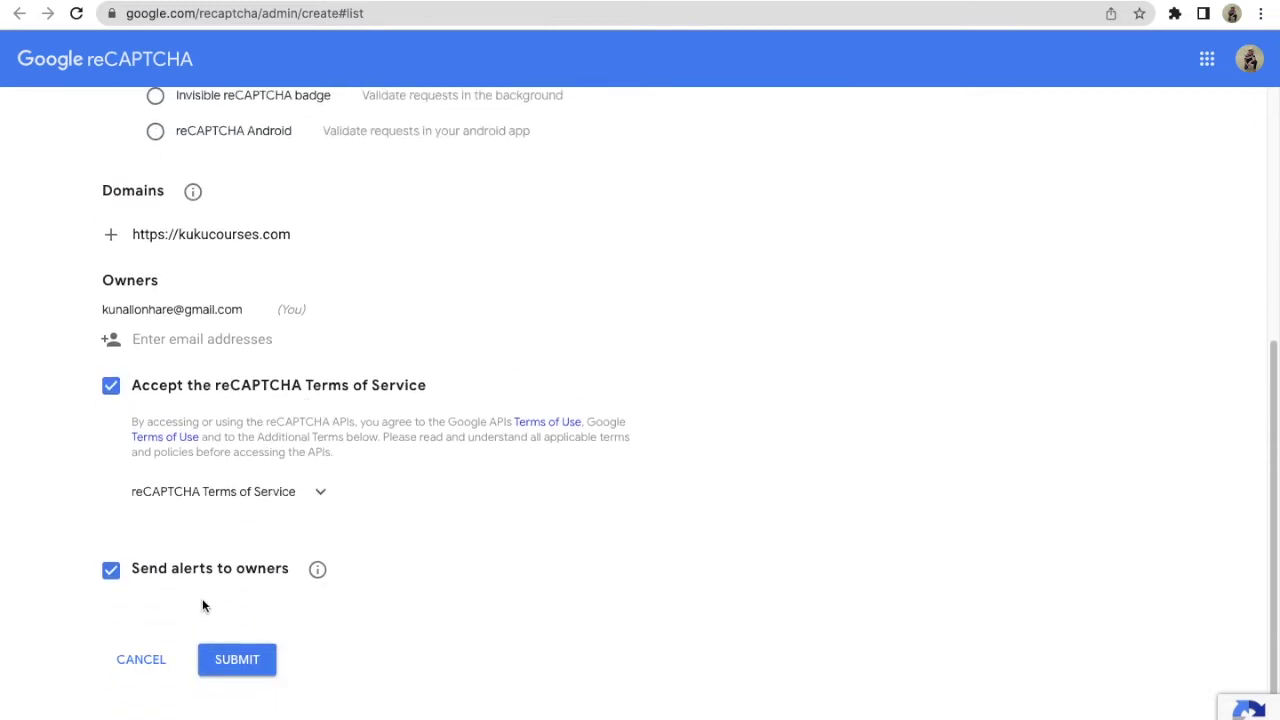
left_click(111, 572)
left_click(258, 666)
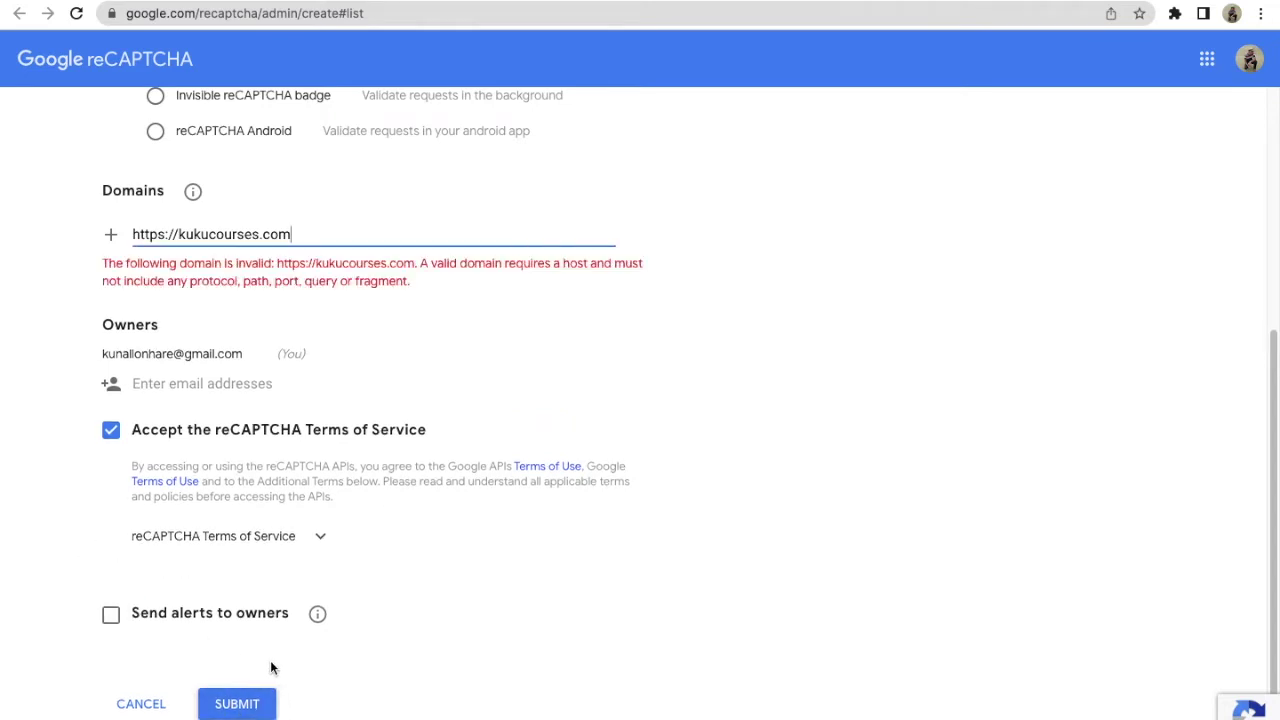
left_click_drag(180, 236, 97, 241)
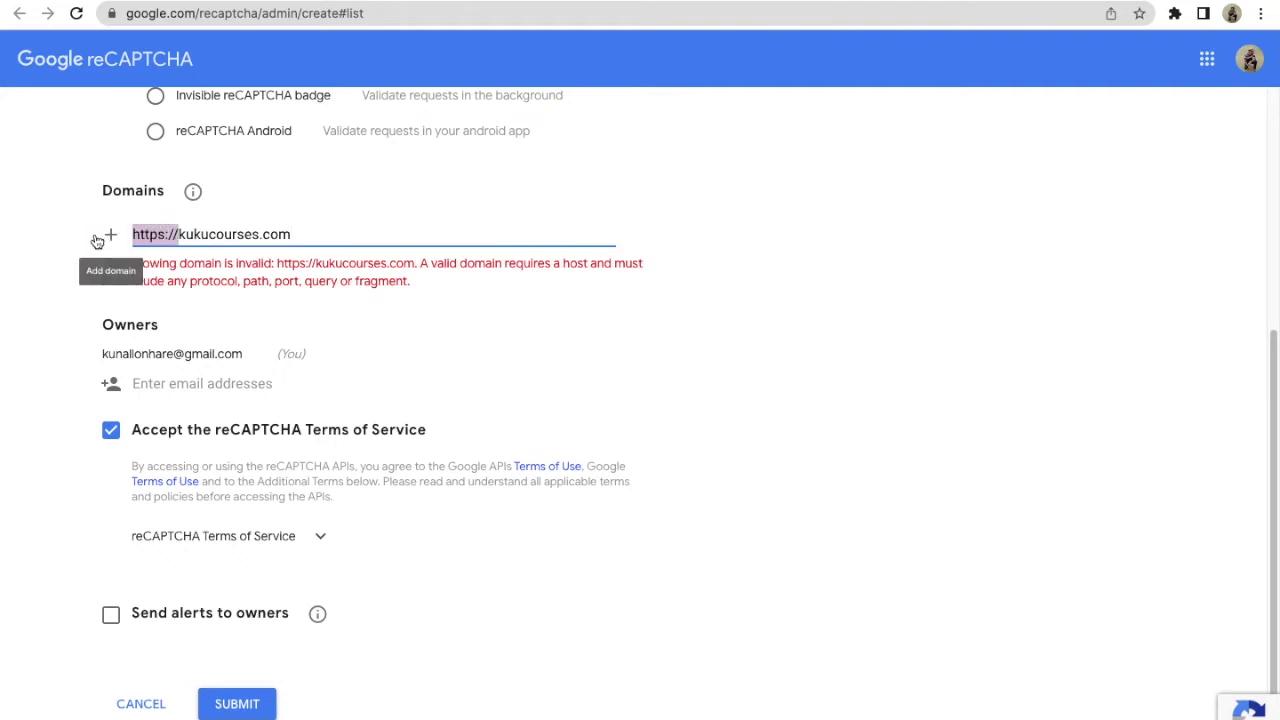
key("BackSpace")
scroll(307, 425, "down", 1)
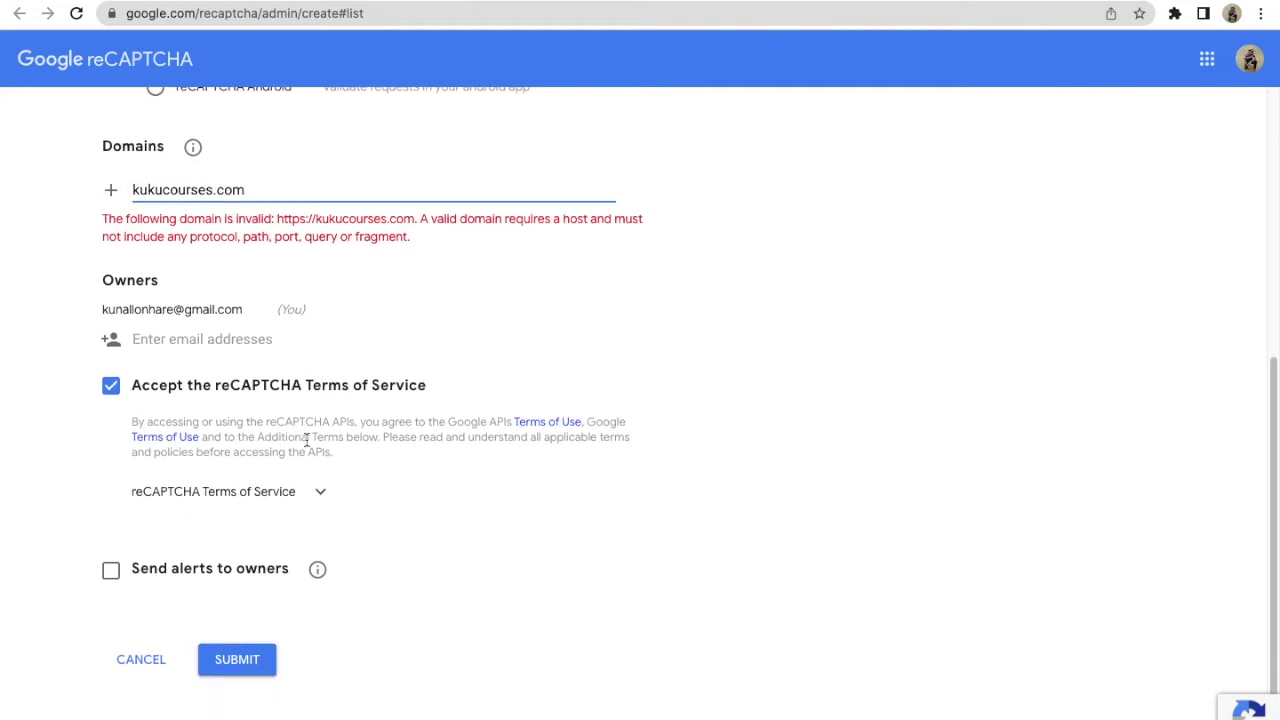
left_click(111, 568)
left_click(145, 570)
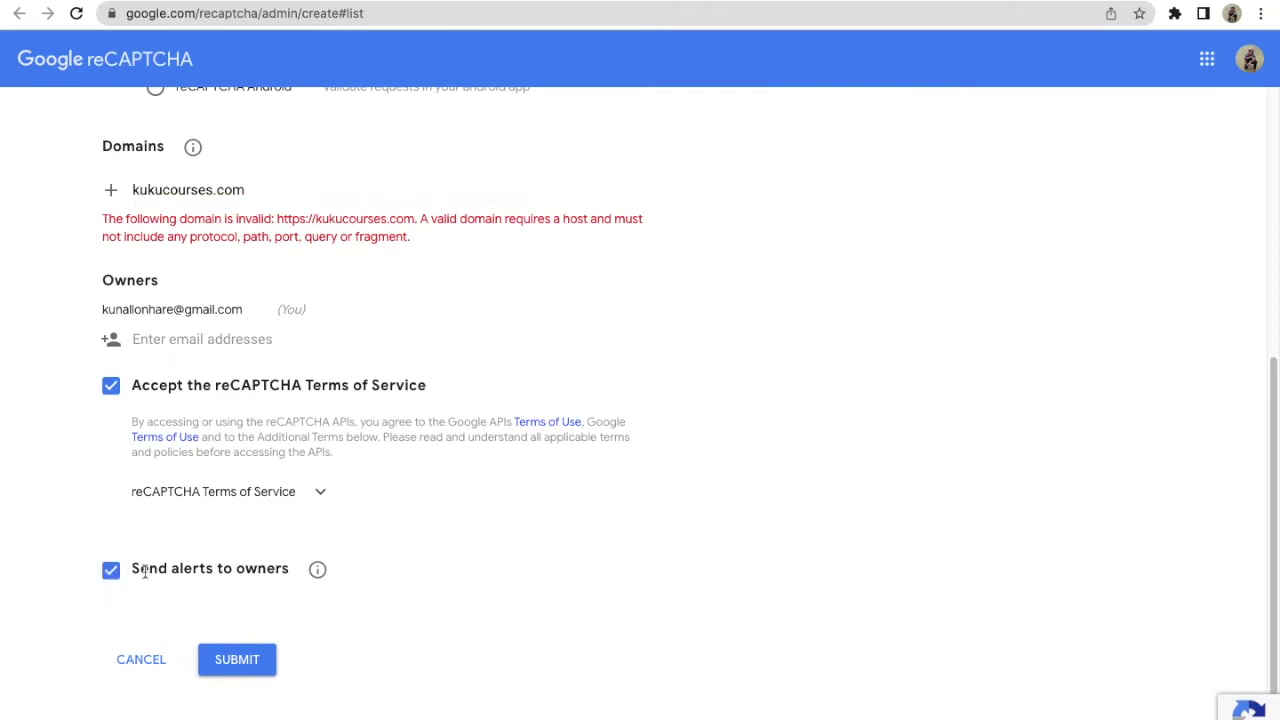
Submit the registration and paste the new site key into the plugin's Site Key field.
left_click(230, 664)
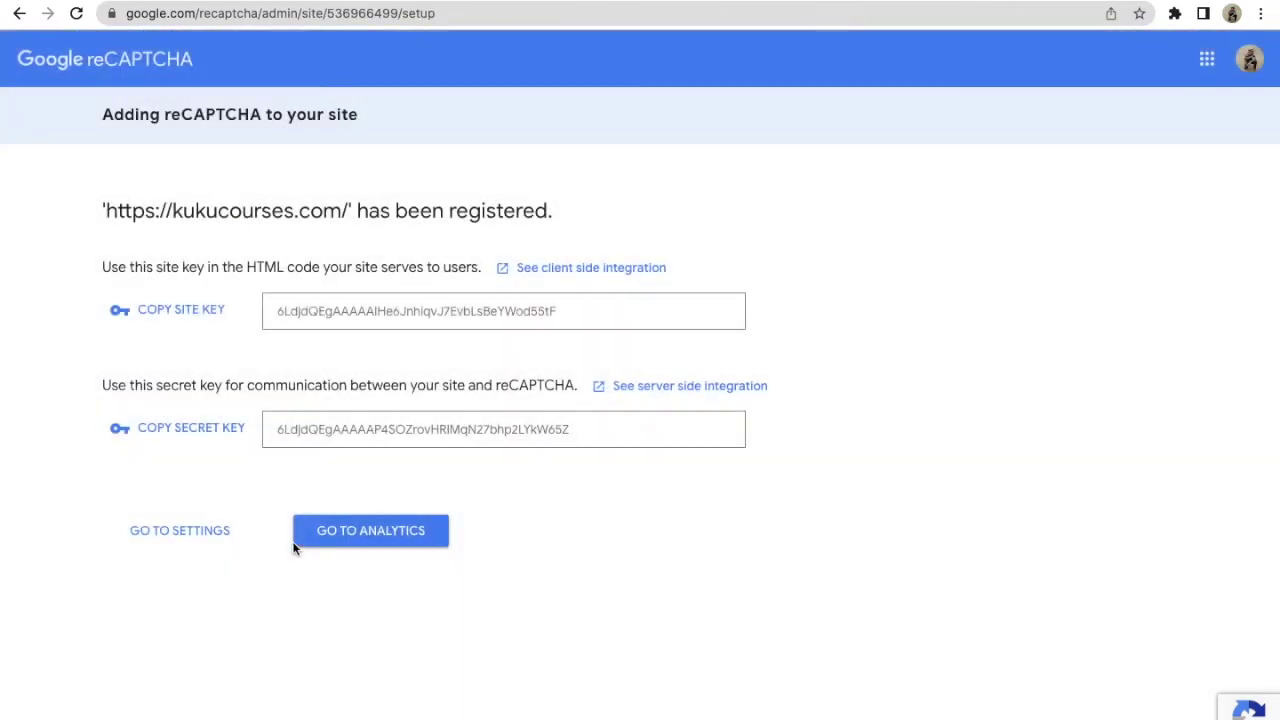
left_click(189, 318)
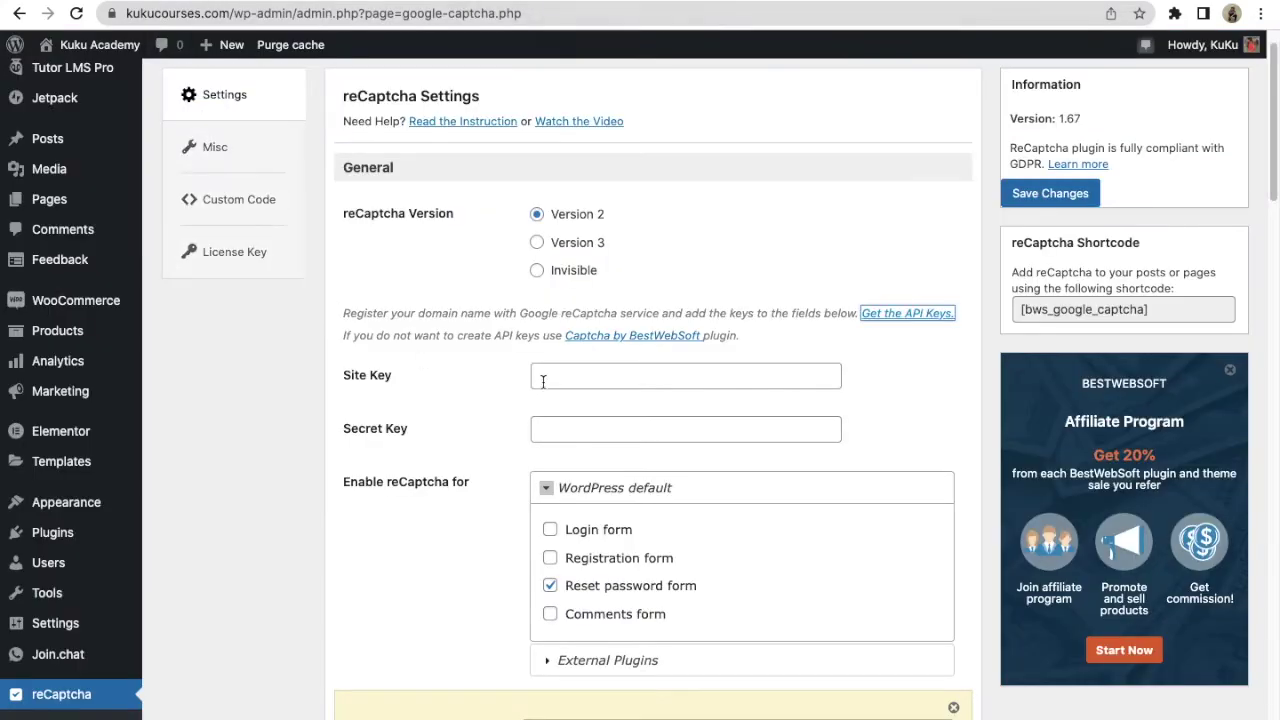
right_click(543, 378)
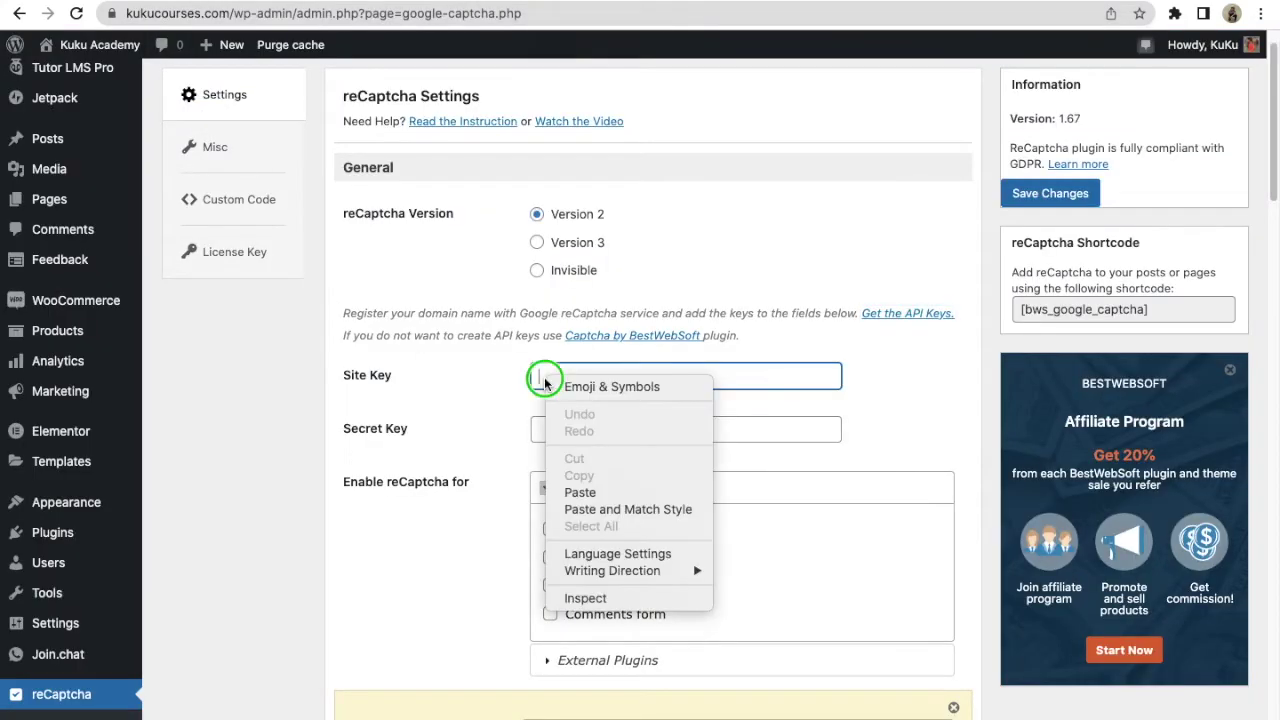
left_click(580, 494)
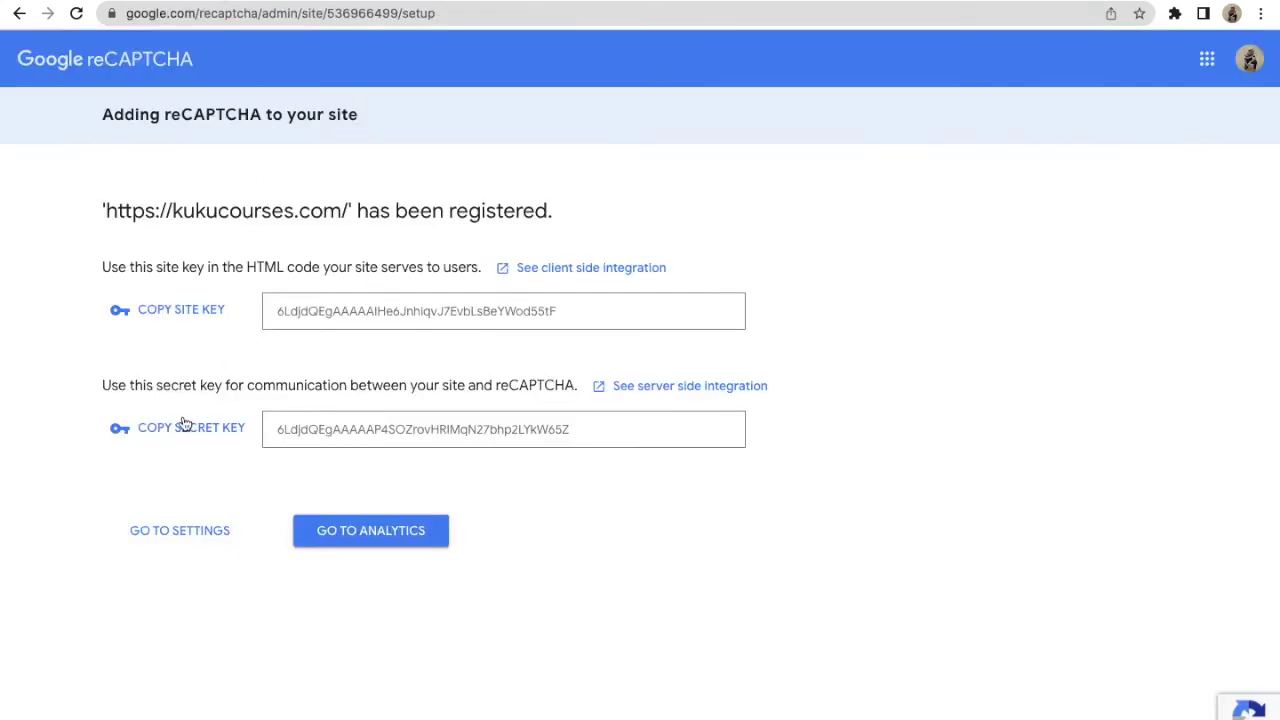
Copy the secret key and paste it into the plugin's Secret Key field.
left_click(184, 424)
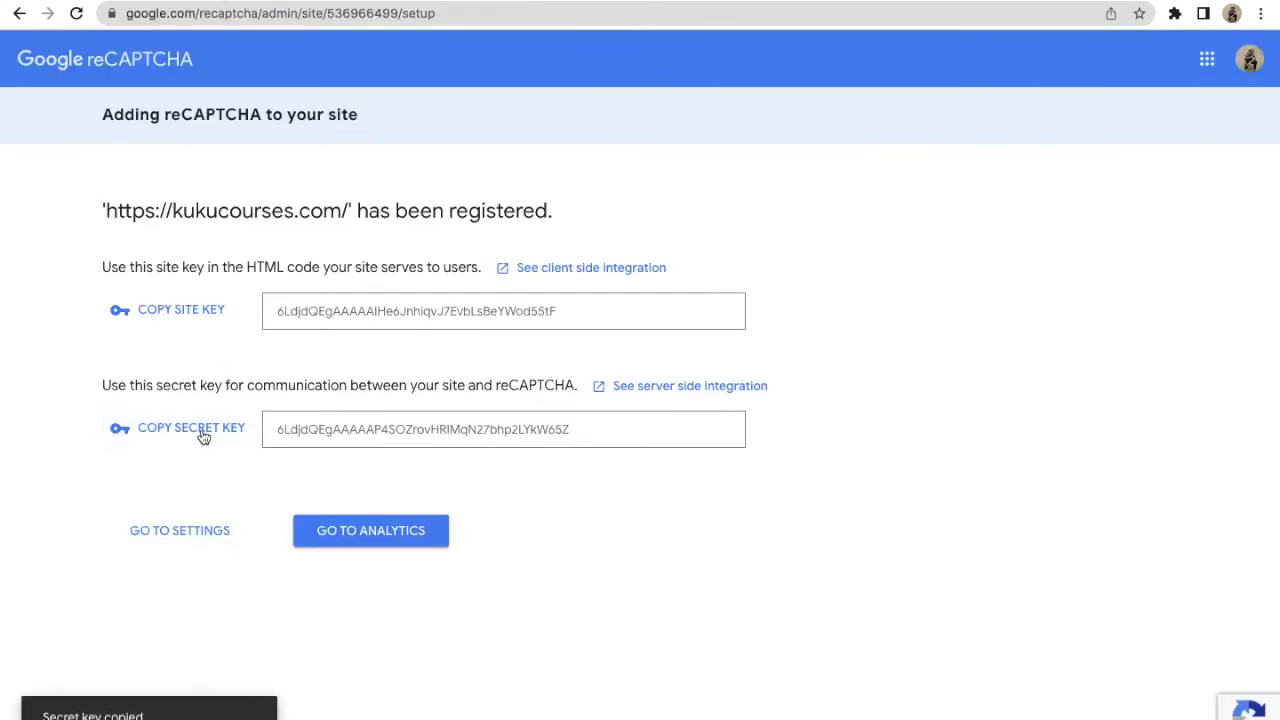
left_click(140, 3)
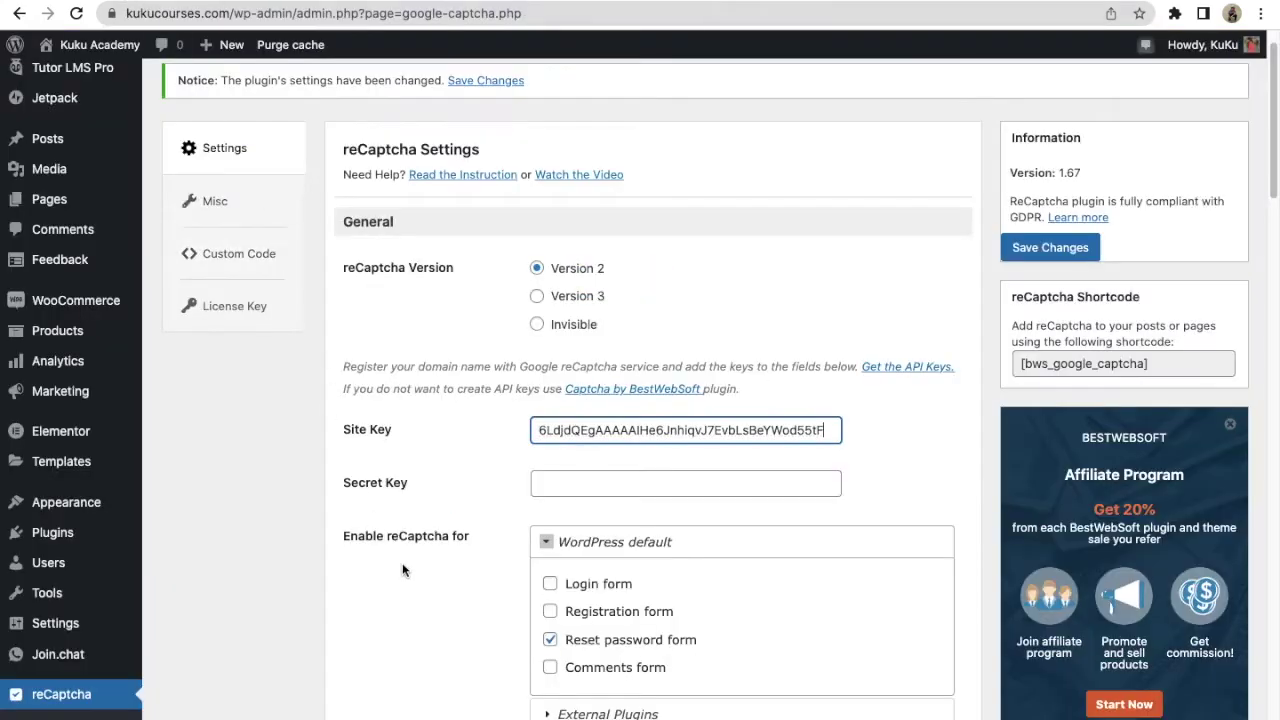
right_click(551, 484)
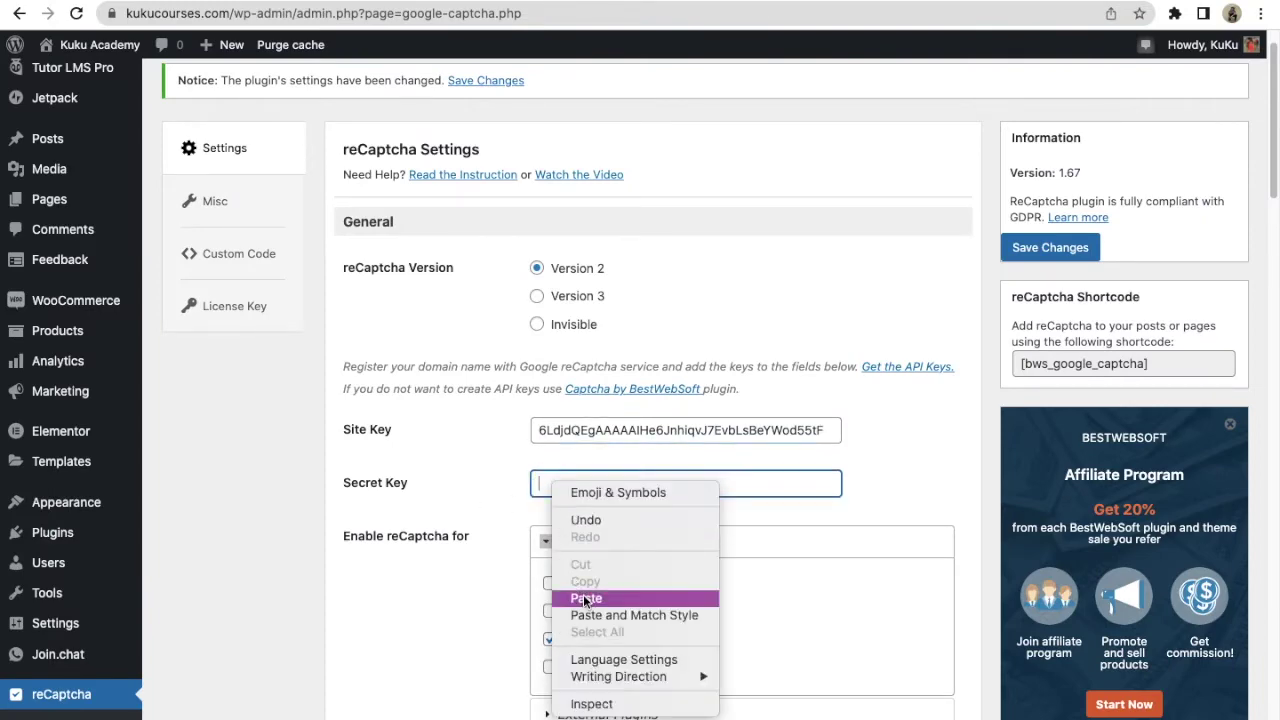
left_click(586, 599)
Enable reCaptcha on the Registration and Comments forms, leaving the Login form off.
scroll(410, 501, "down", 3)
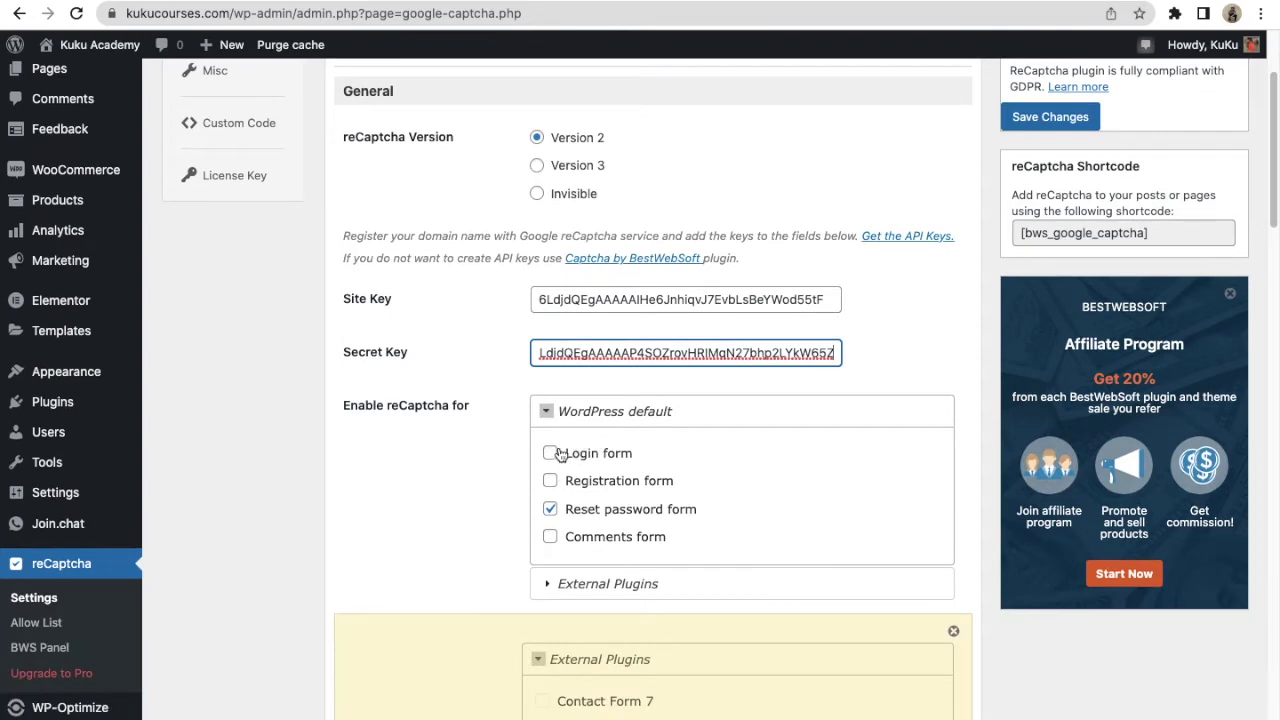
scroll(562, 458, "down", 1)
left_click(550, 453)
left_click(550, 481)
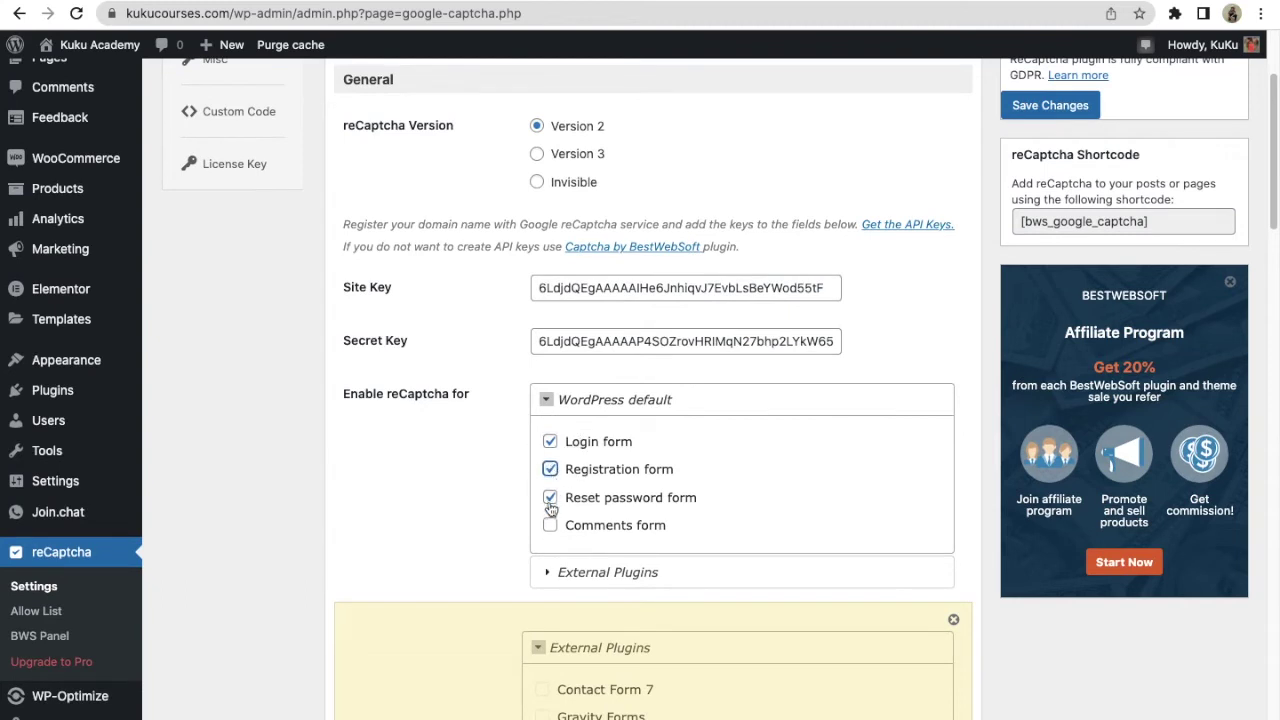
left_click(550, 525)
scroll(487, 519, "down", 2)
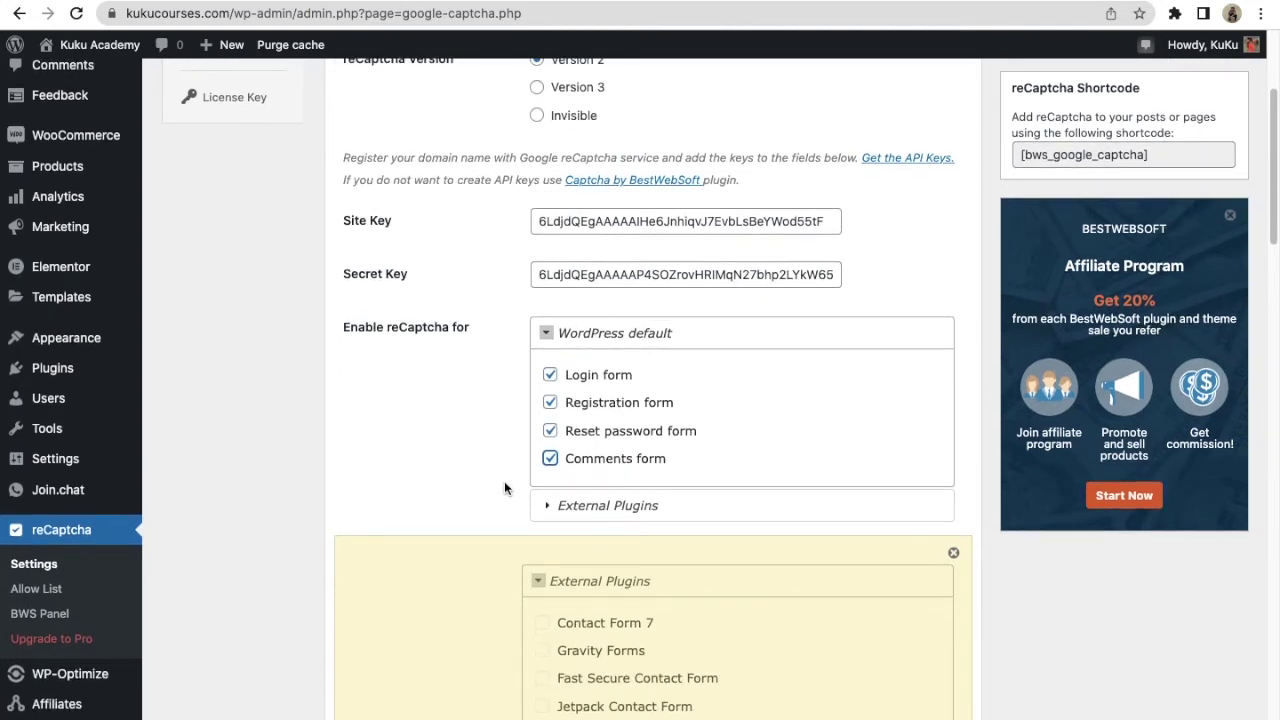
left_click(551, 376)
Keep the Light theme and administrator hiding, and save the reCaptcha settings.
scroll(397, 470, "down", 10)
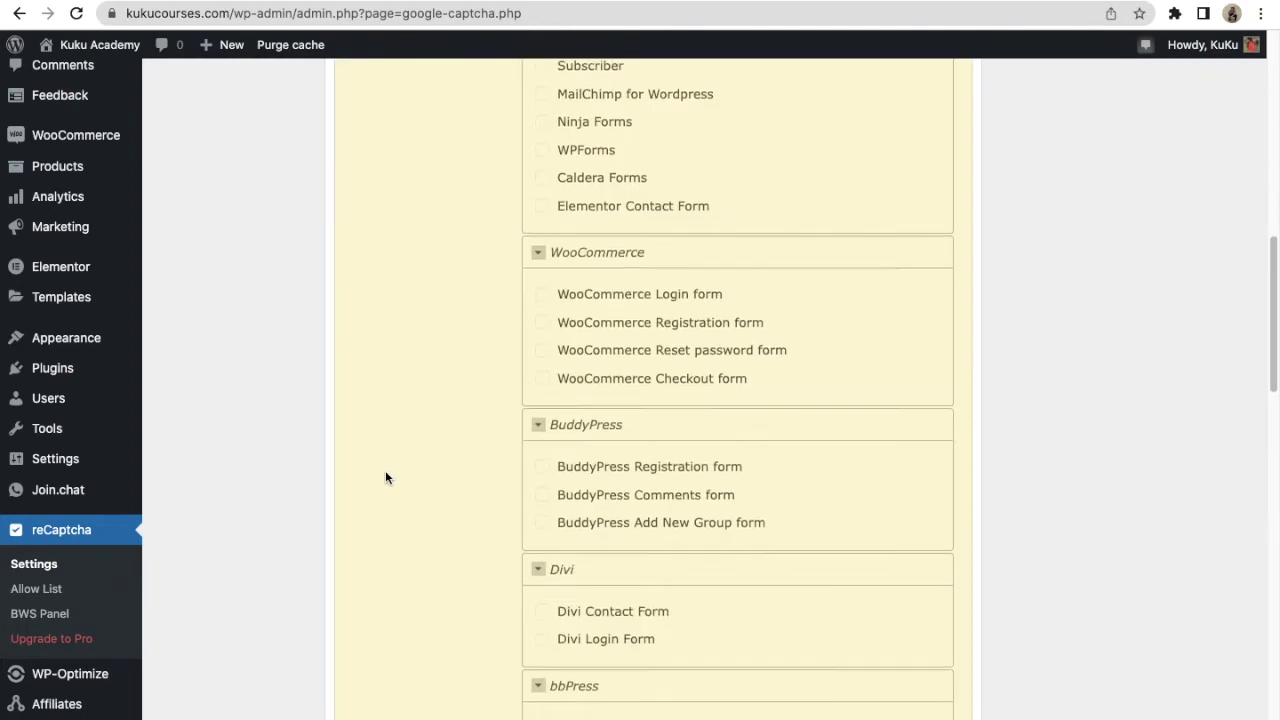
scroll(389, 480, "down", 7)
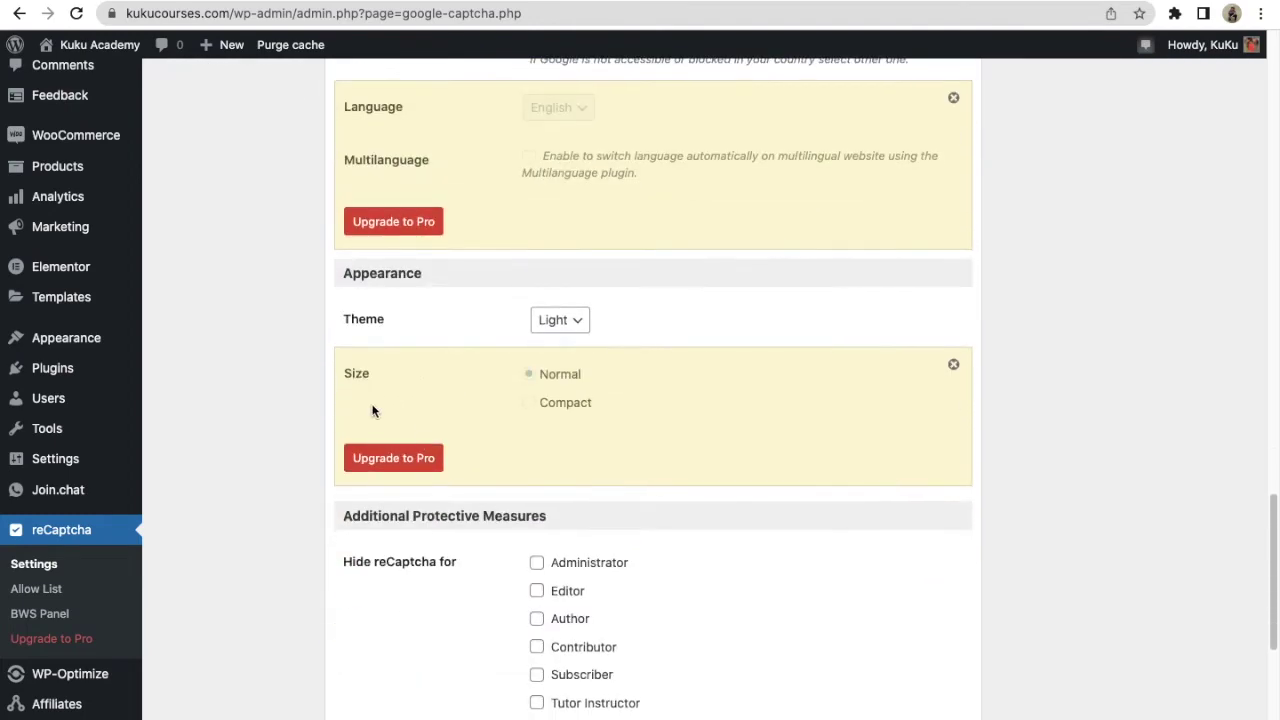
scroll(462, 432, "down", 2)
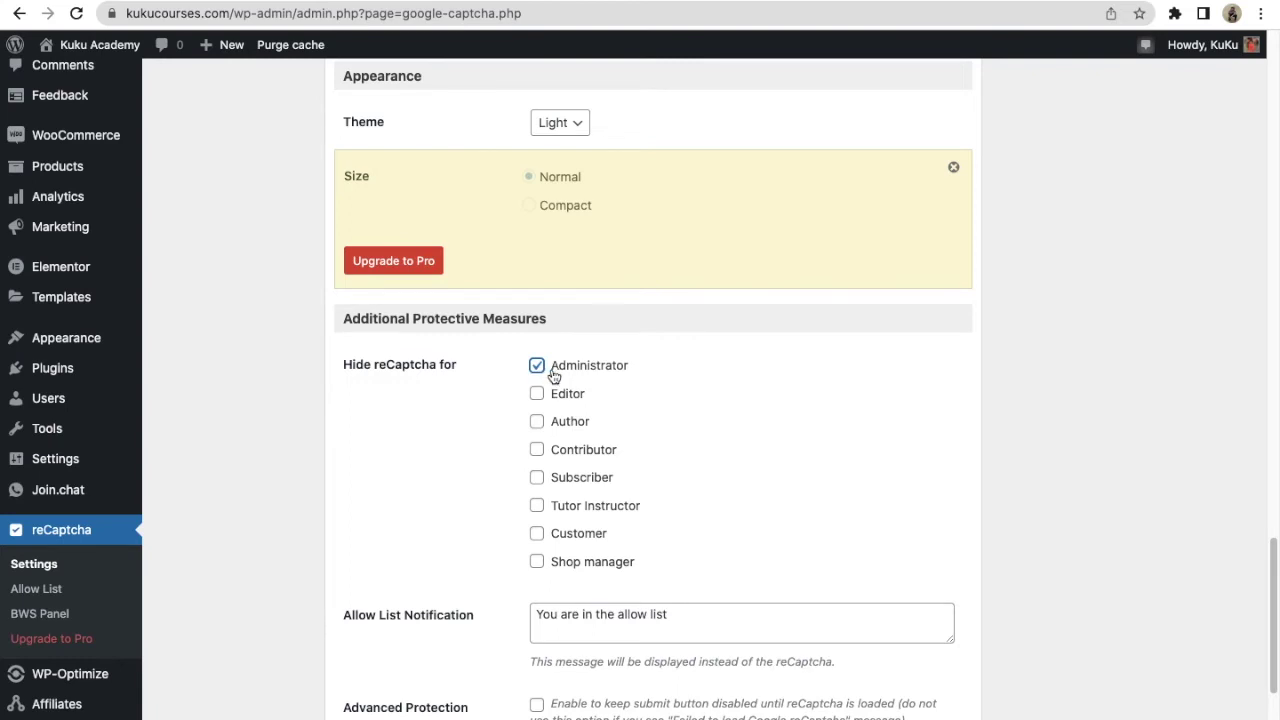
scroll(491, 540, "down", 3)
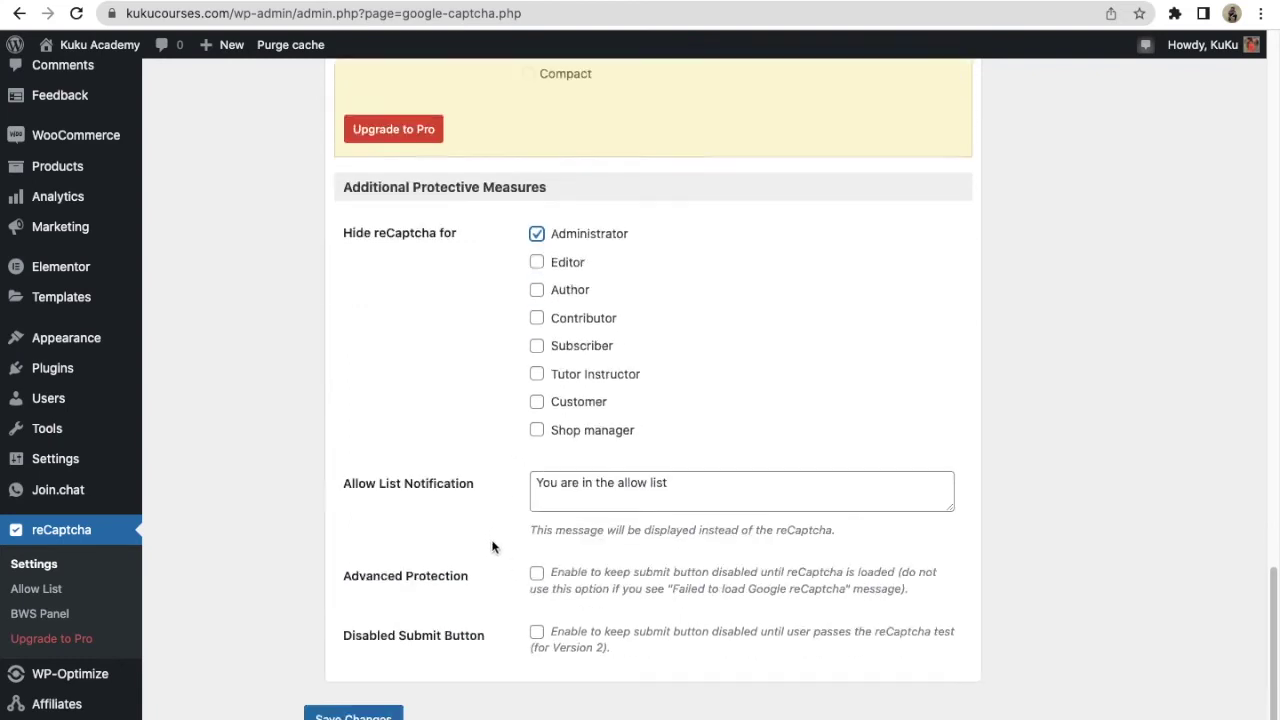
scroll(460, 487, "up", 3)
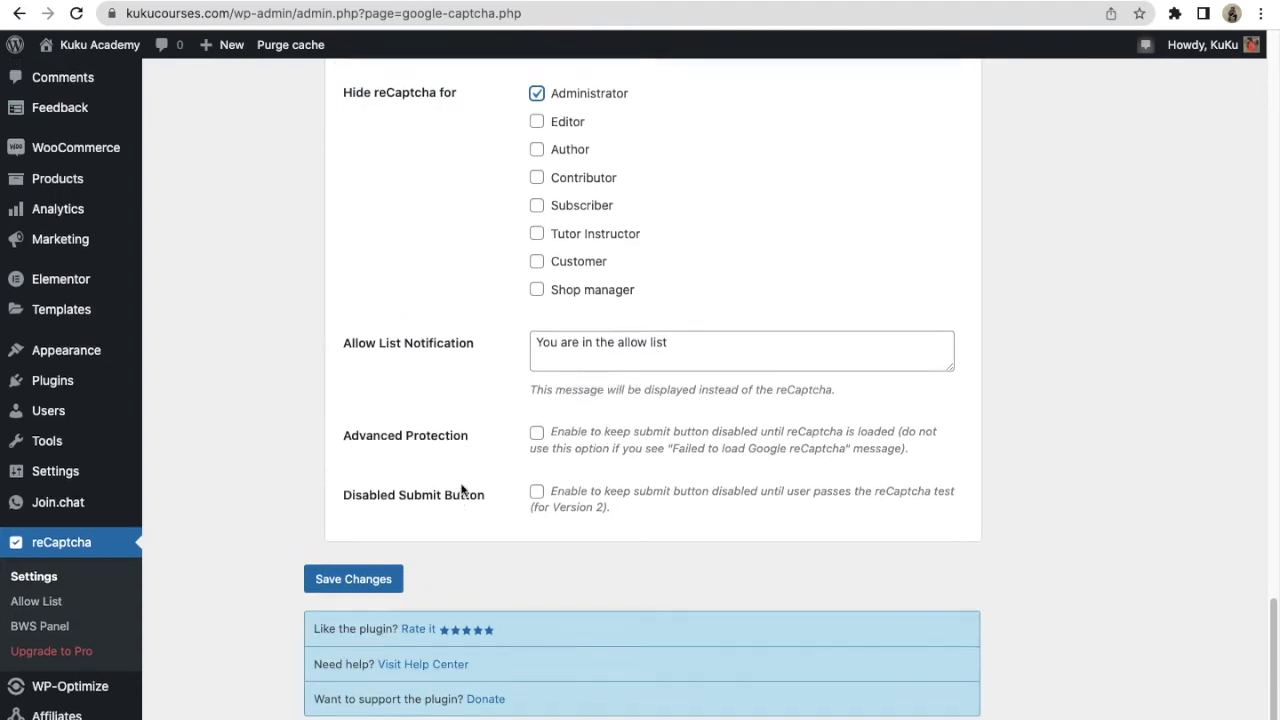
scroll(491, 571, "down", 1)
scroll(481, 560, "up", 1)
scroll(454, 503, "up", 3)
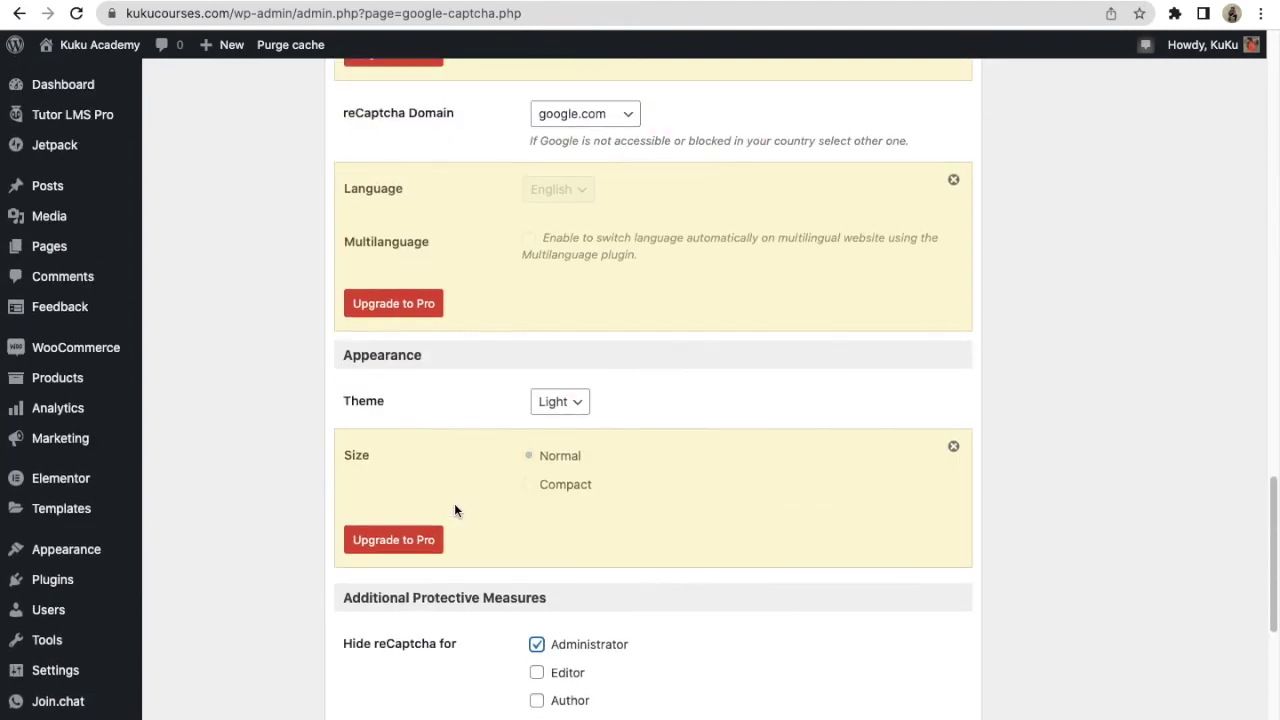
scroll(455, 508, "down", 5)
scroll(413, 573, "down", 2)
left_click(345, 564)
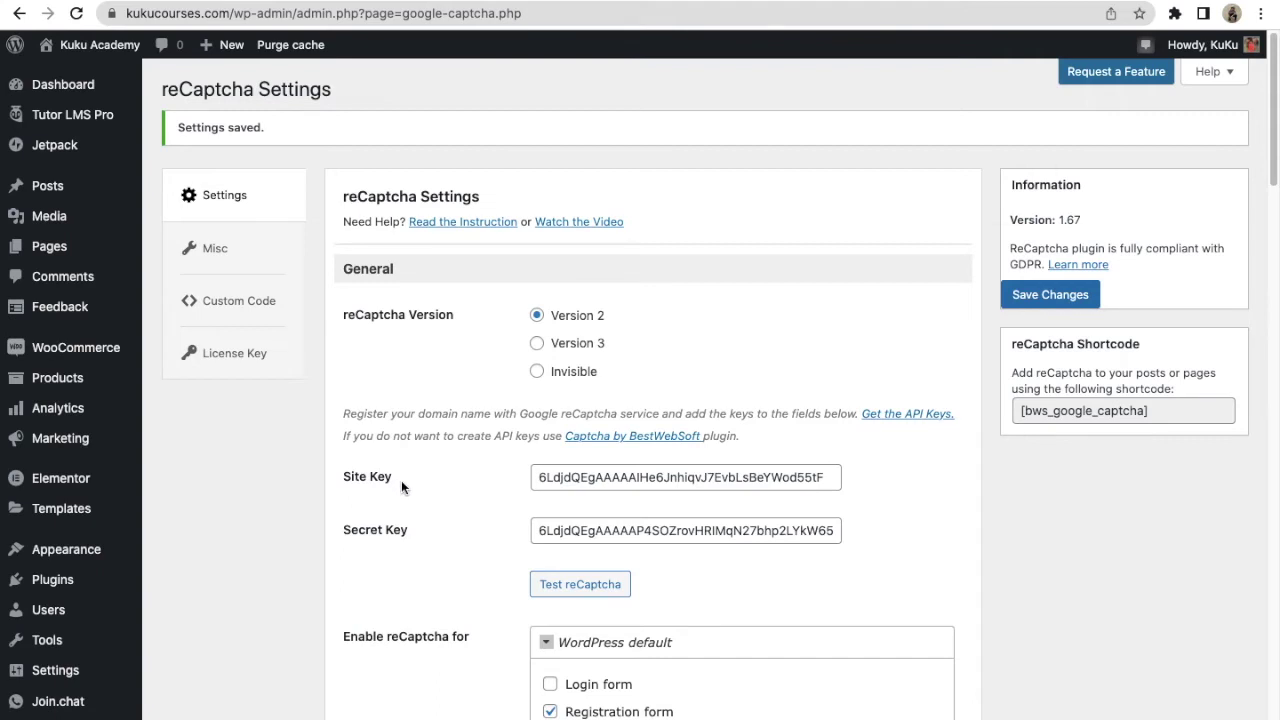
Look through the plugin's Misc, Custom Code and License Key tabs, then return to the main reCaptcha Settings.
left_click(212, 249)
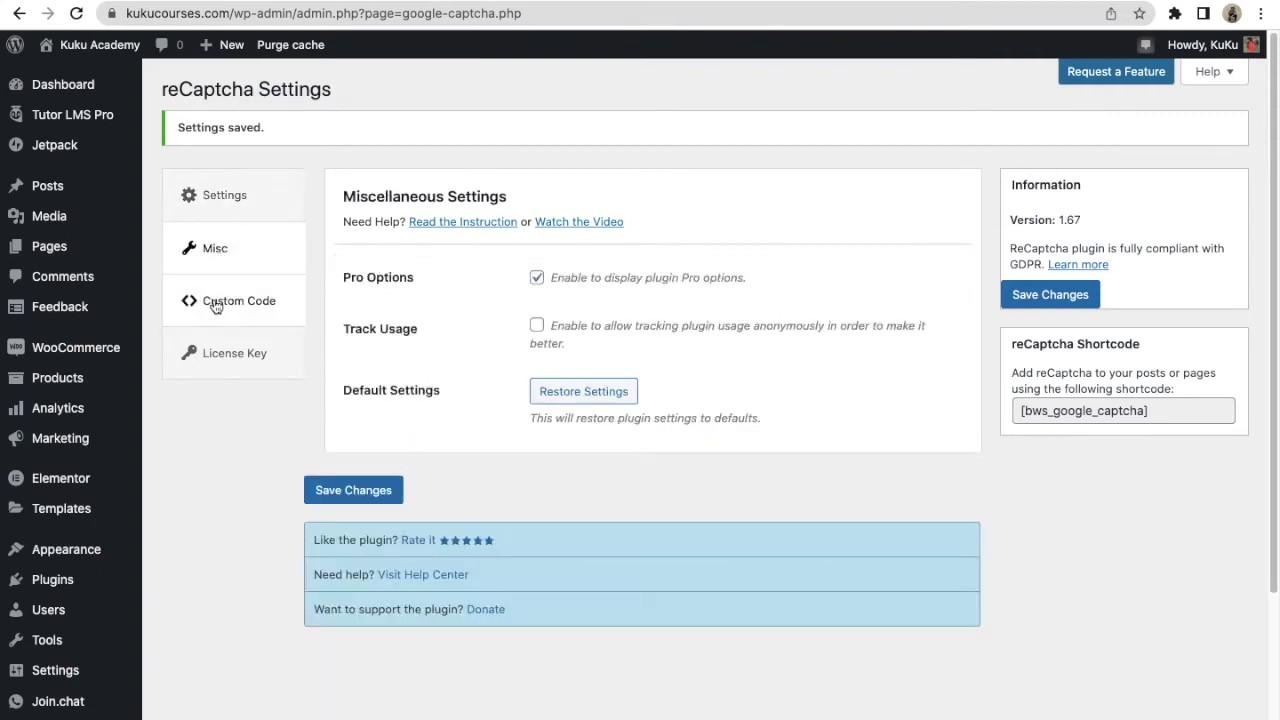
left_click(213, 305)
left_click(224, 340)
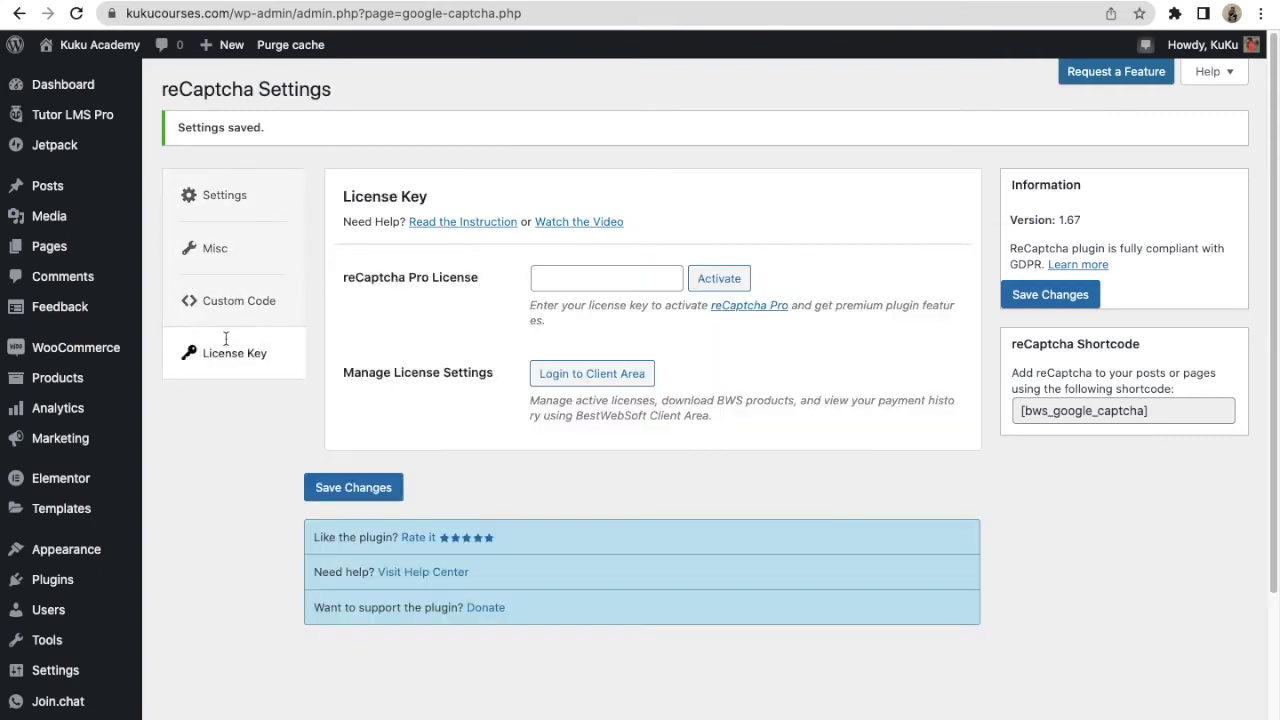
left_click(224, 246)
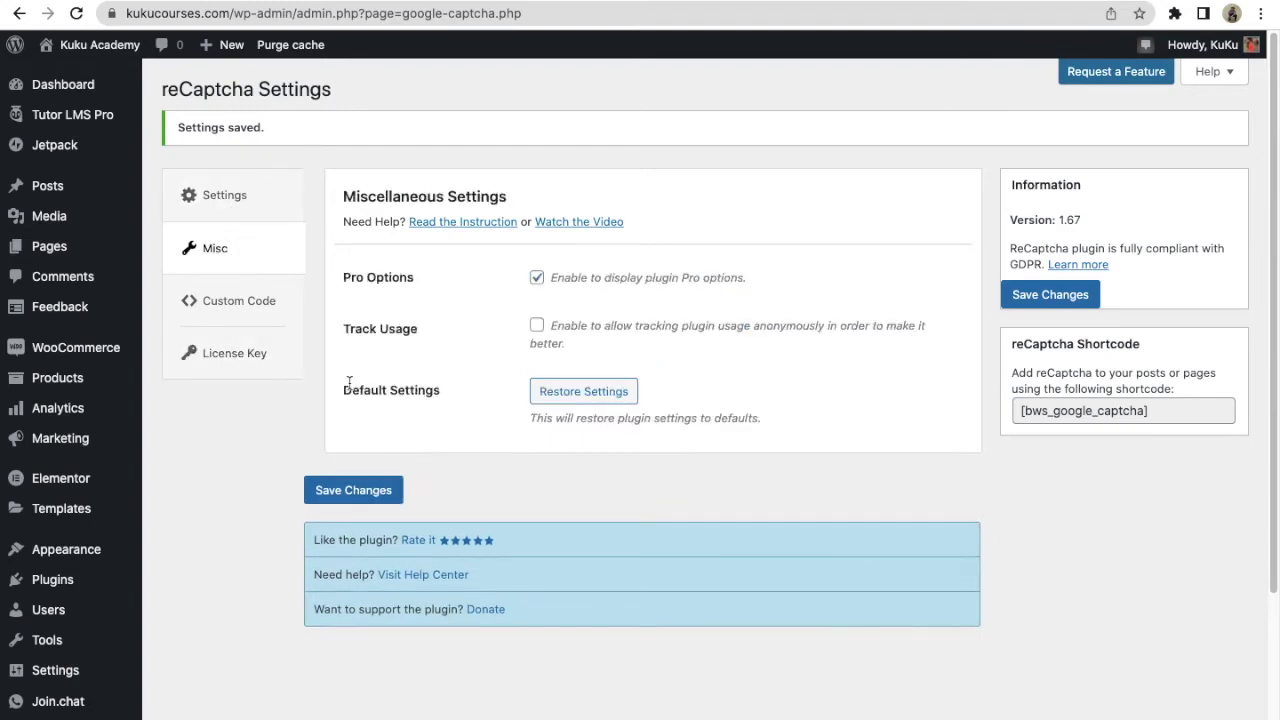
left_click(246, 200)
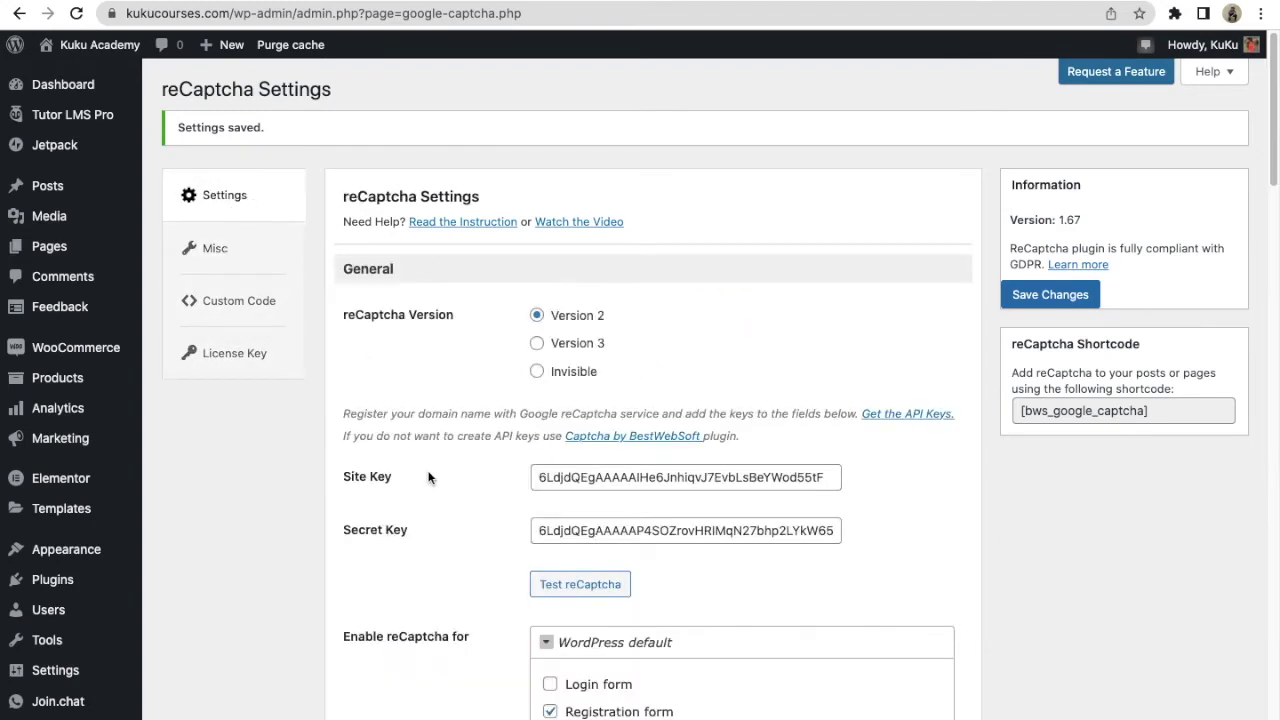
scroll(421, 534, "down", 4)
scroll(420, 543, "up", 4)
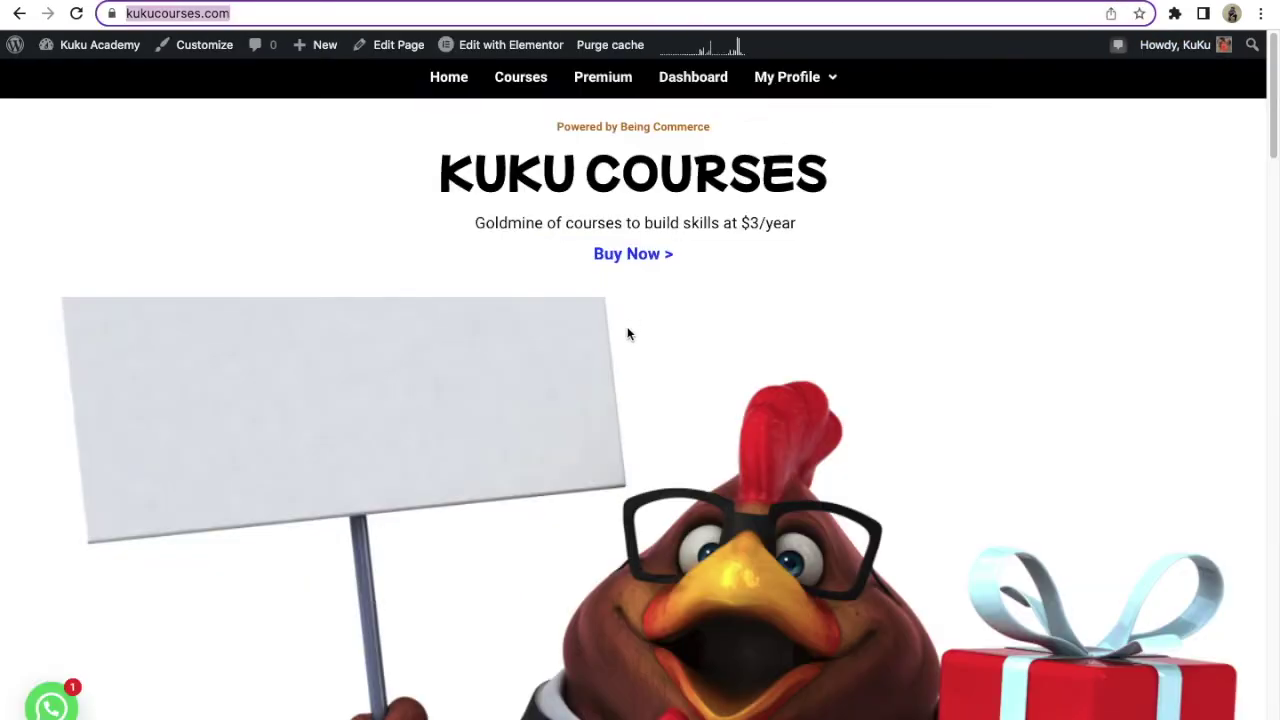
scroll(651, 352, "down", 5)
scroll(651, 352, "up", 5)
left_click(291, 14)
Copy the site address and load the Kuku Courses homepage in a new incognito window.
left_click_drag(291, 14, 114, 14)
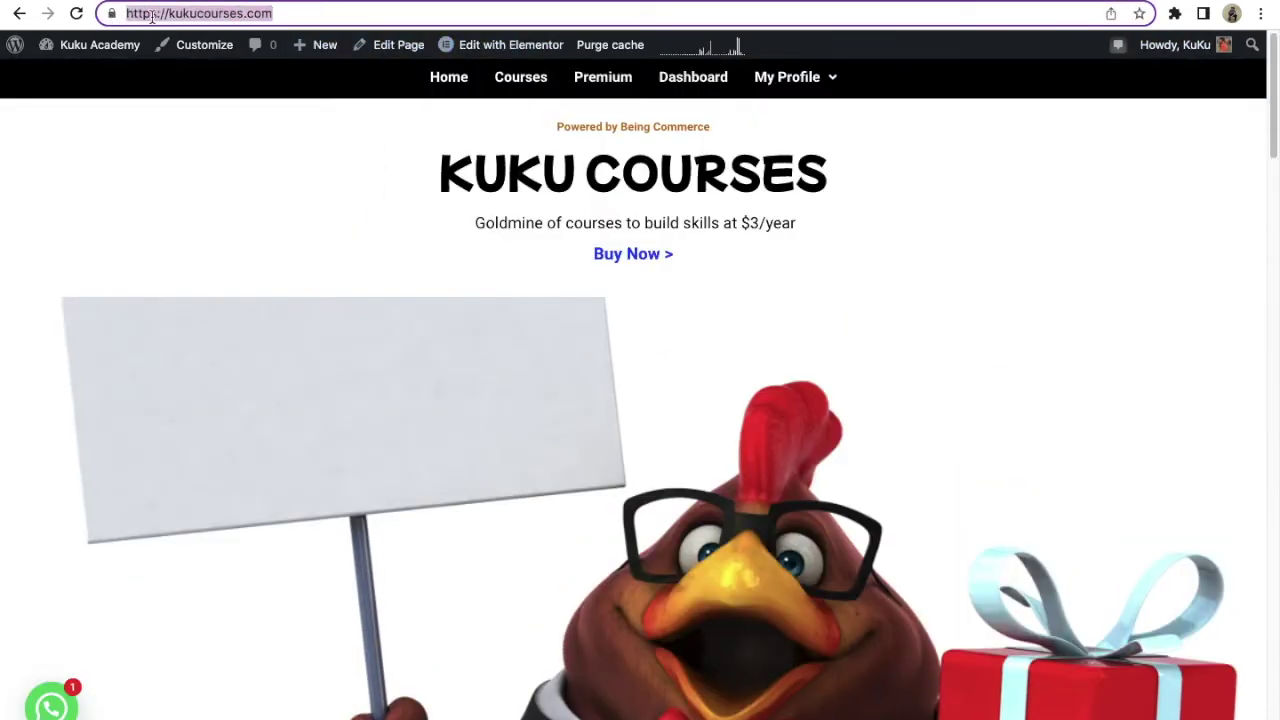
right_click(152, 14)
left_click(251, 128)
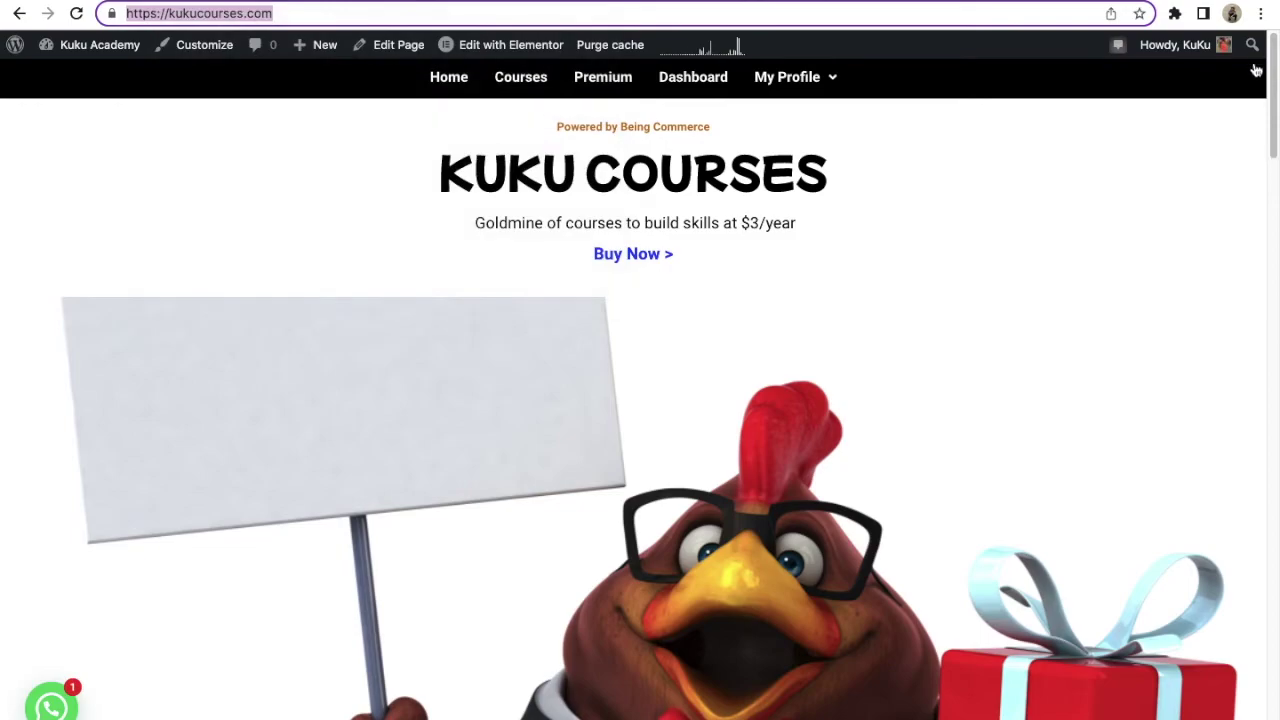
left_click(1262, 14)
left_click(1050, 98)
key("ctrl+v")
key("Return")
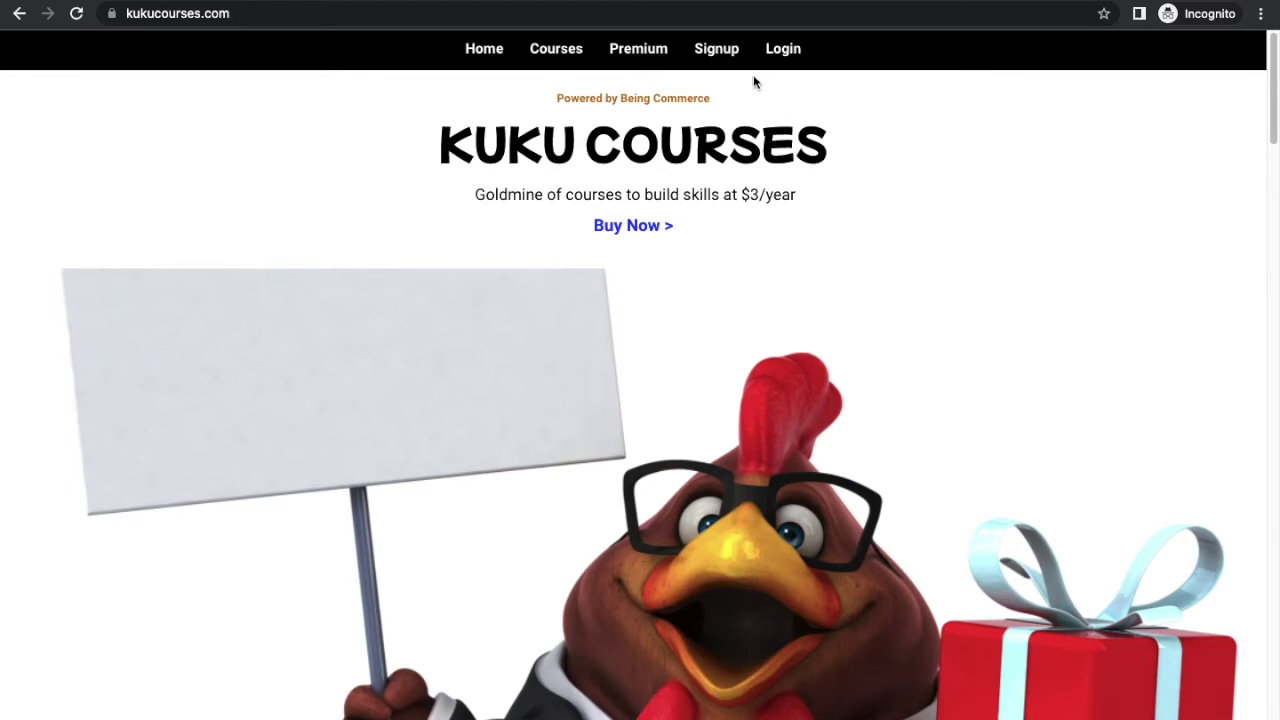
Open the Signup page, find the I'm not a robot check, then return to the admin window.
left_click(720, 48)
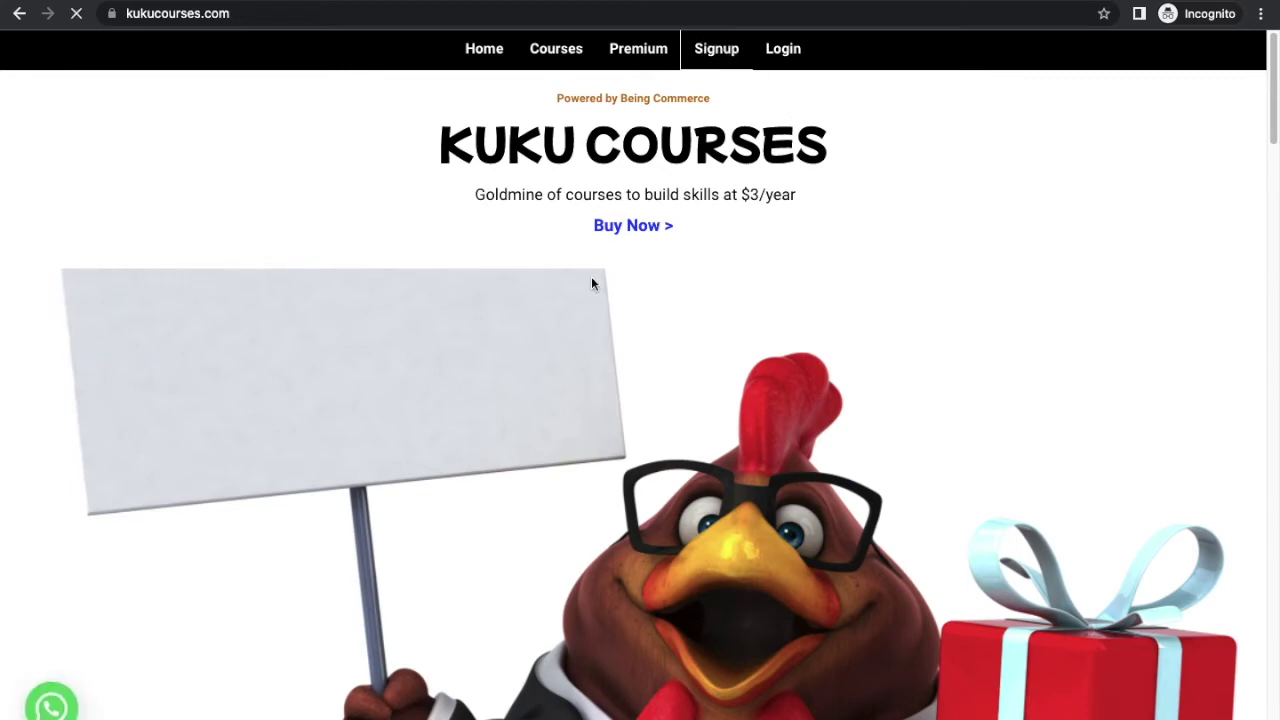
scroll(676, 300, "down", 5)
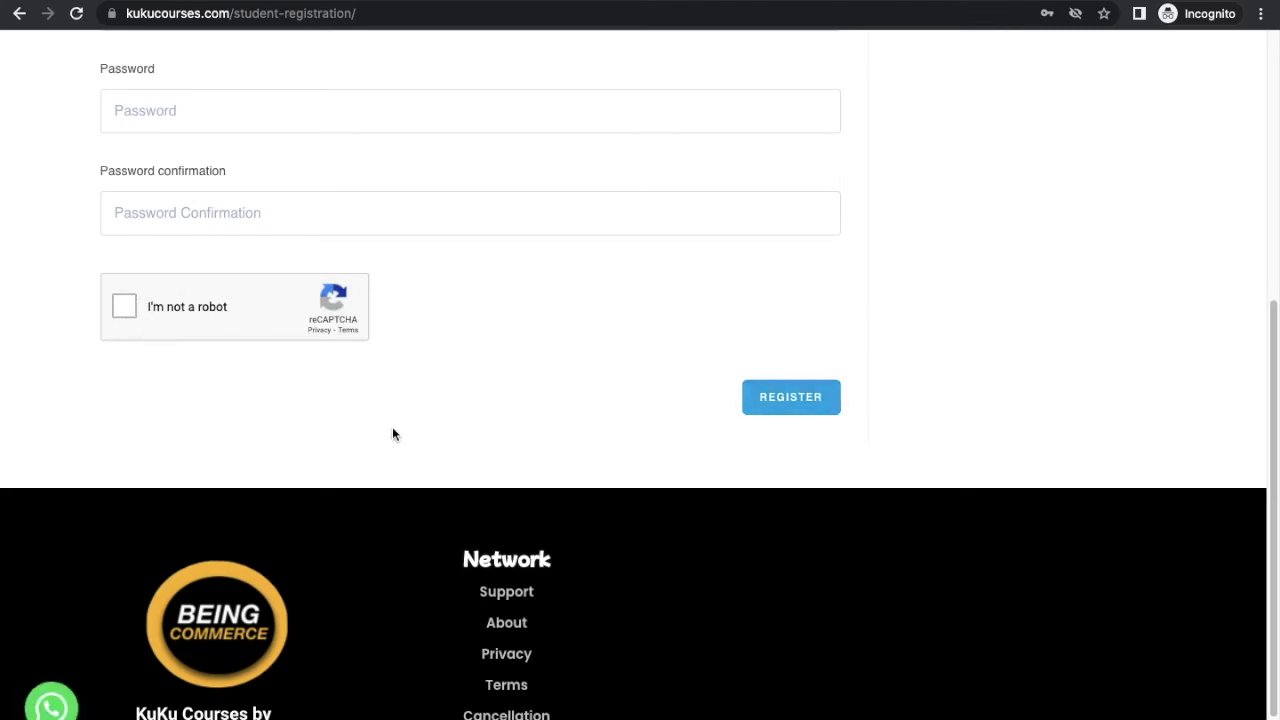
key("ctrl+Left")
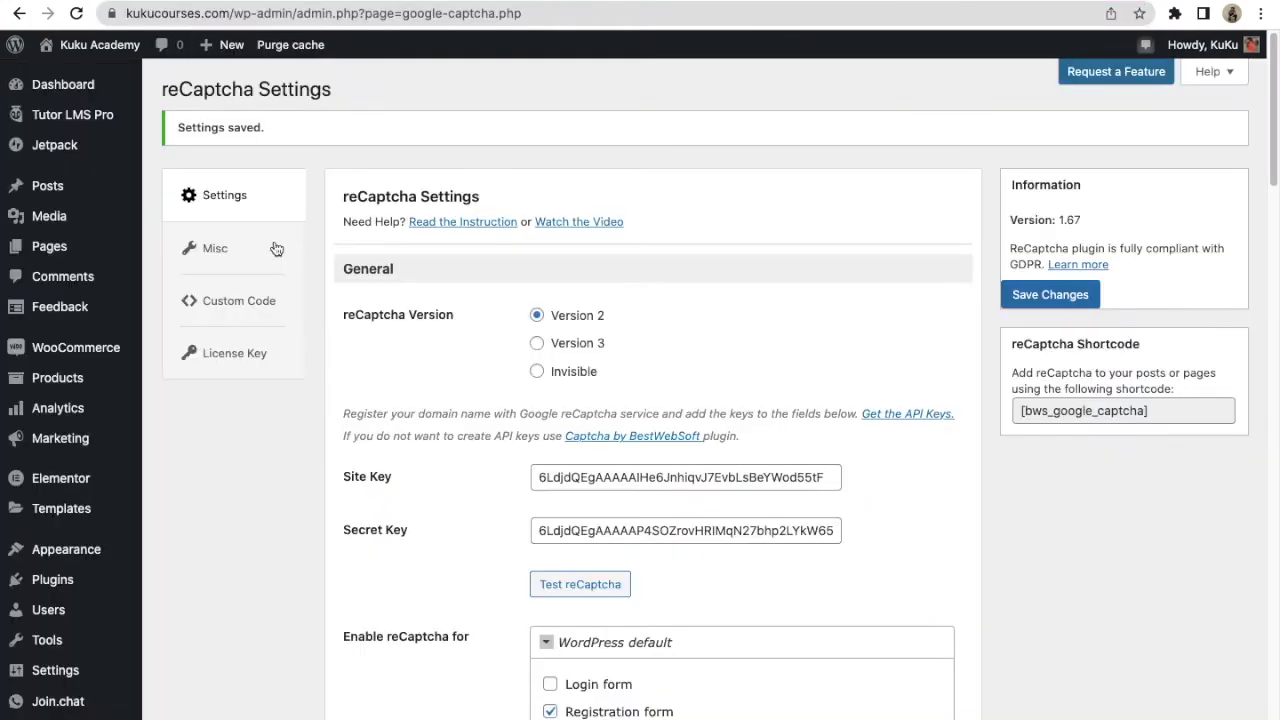
Under Additional Protective Measures, tick the Disabled Submit Button option.
scroll(454, 358, "down", 15)
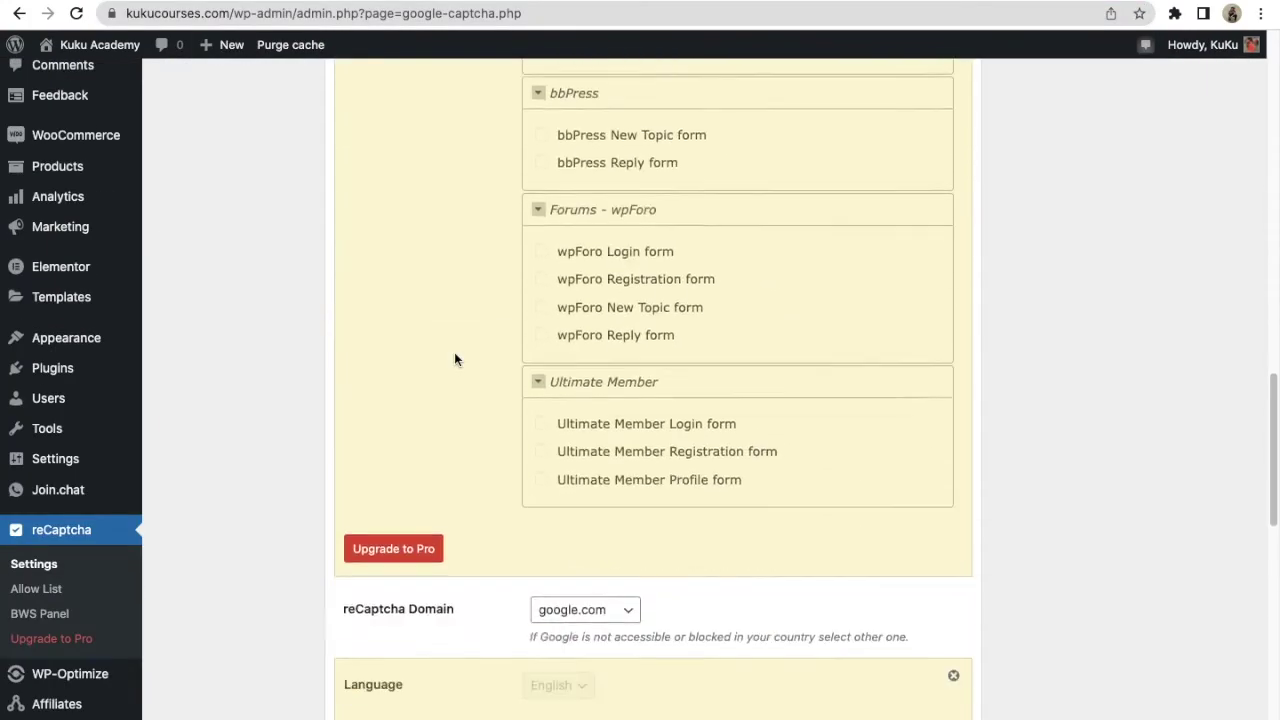
scroll(454, 359, "down", 10)
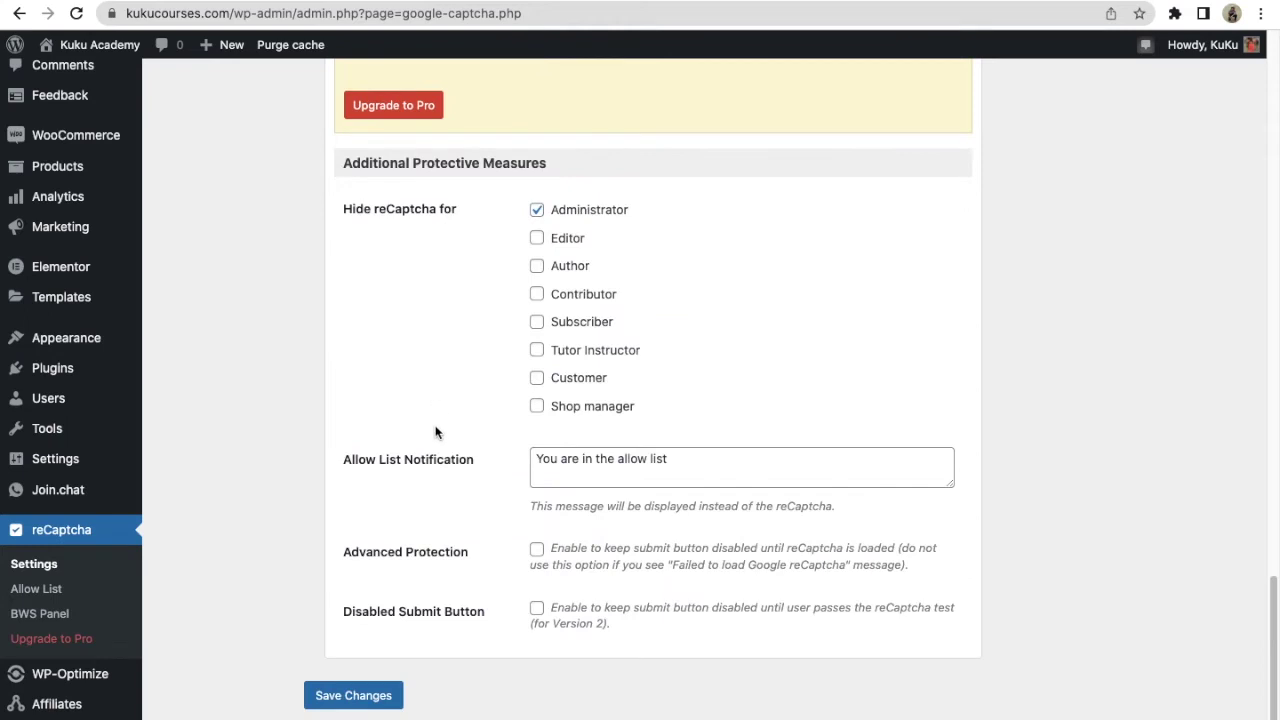
scroll(457, 661, "down", 1)
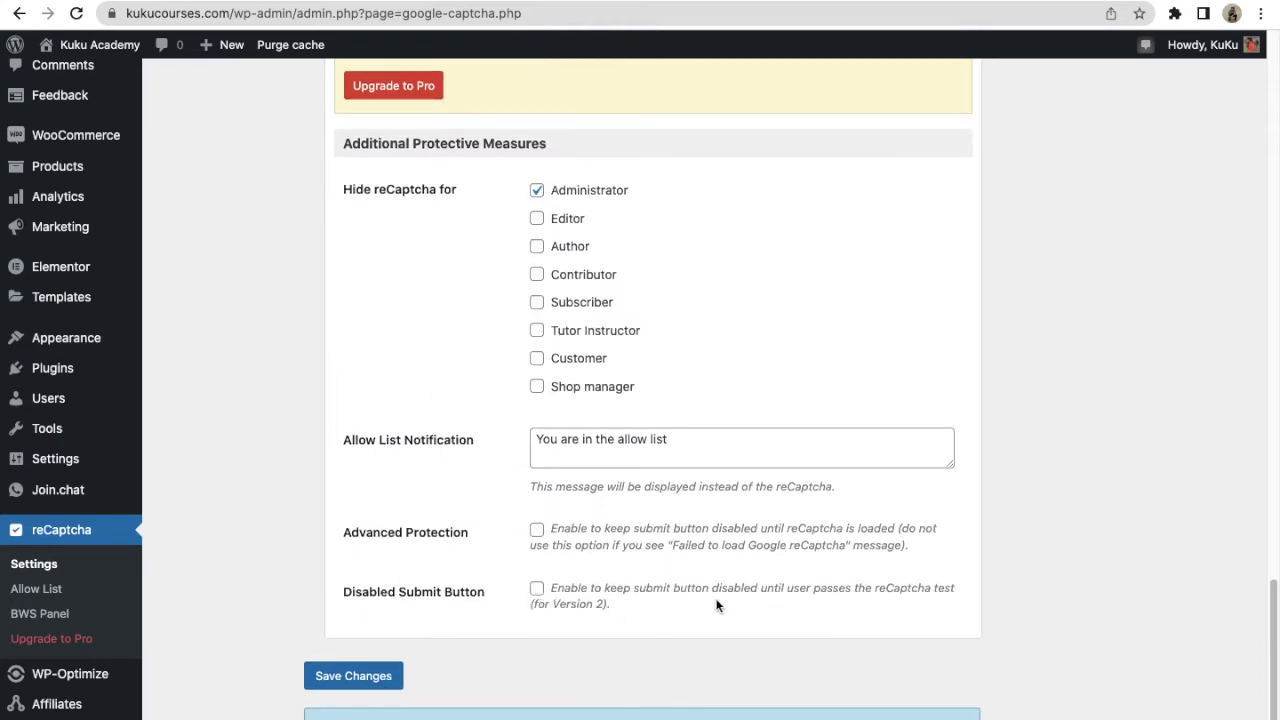
left_click(537, 589)
Save the reCaptcha settings and return to the incognito registration page.
key("ctrl+Right")
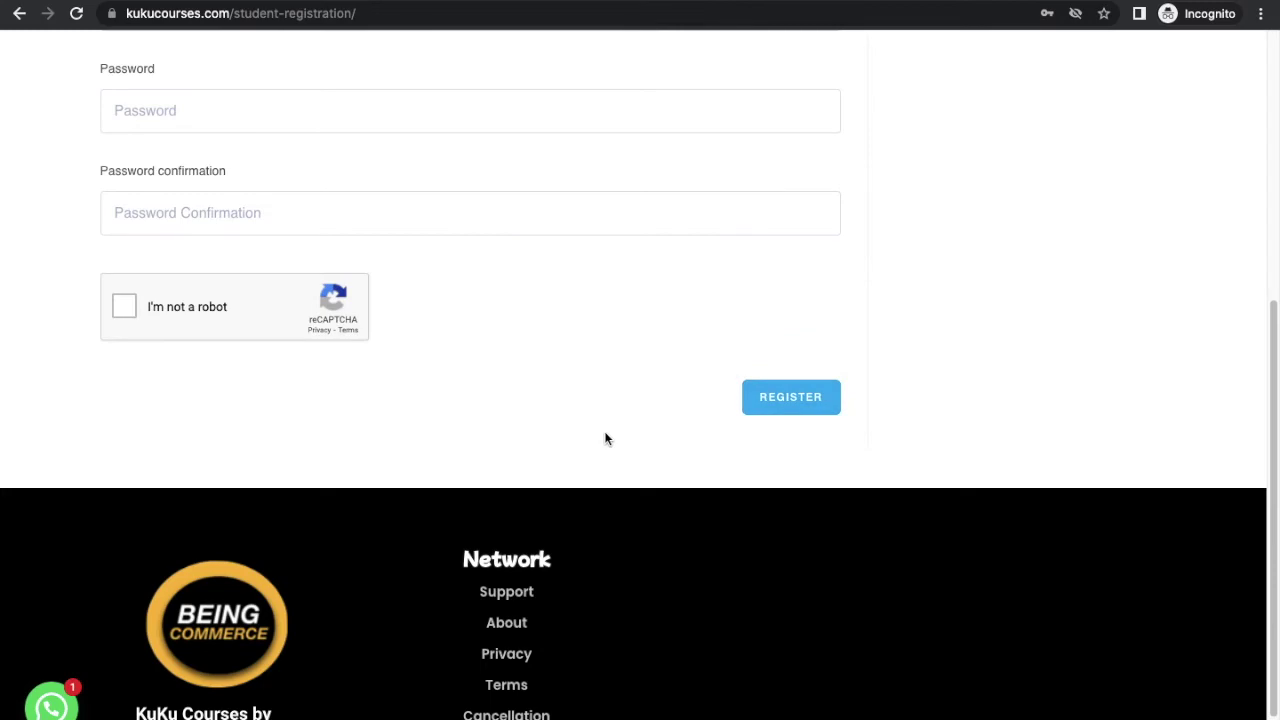
key("ctrl+Left")
left_click(374, 643)
scroll(368, 636, "down", 2)
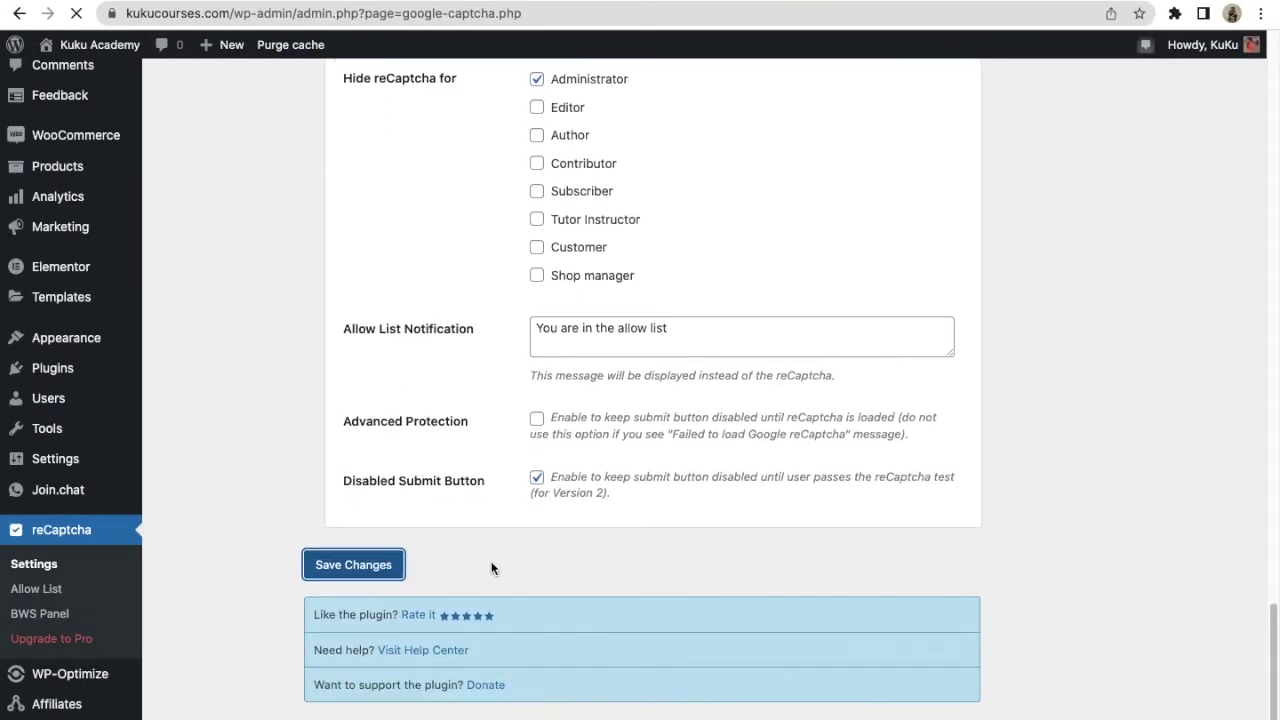
key("ctrl+Right")
scroll(250, 200, "up", 2)
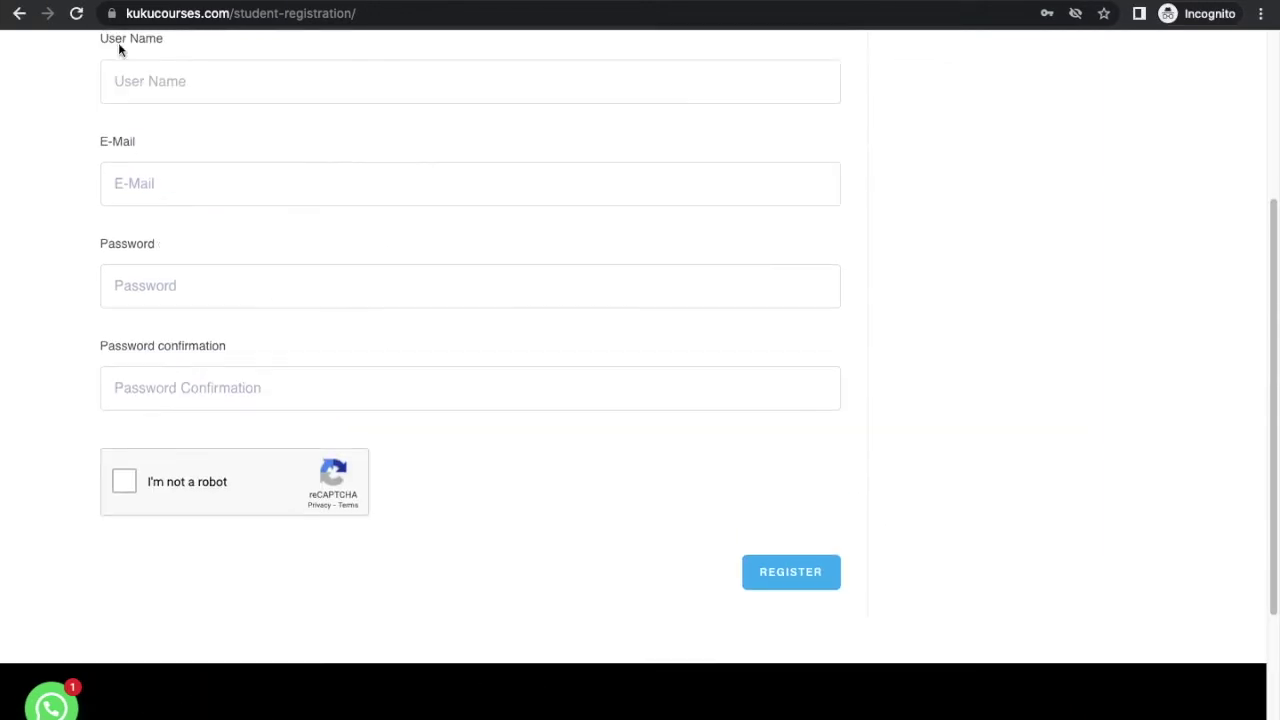
Reload the registration page, then go Home and back to the Signup page.
left_click(76, 13)
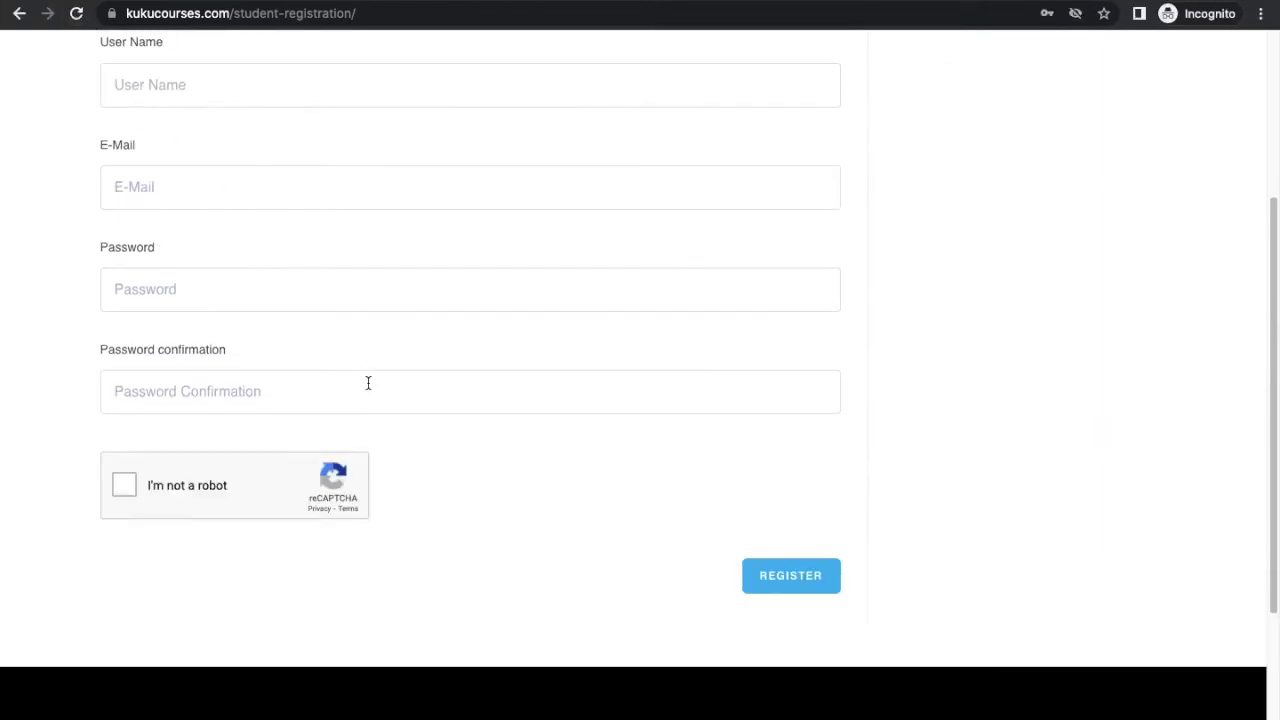
scroll(377, 400, "down", 2)
scroll(420, 420, "up", 5)
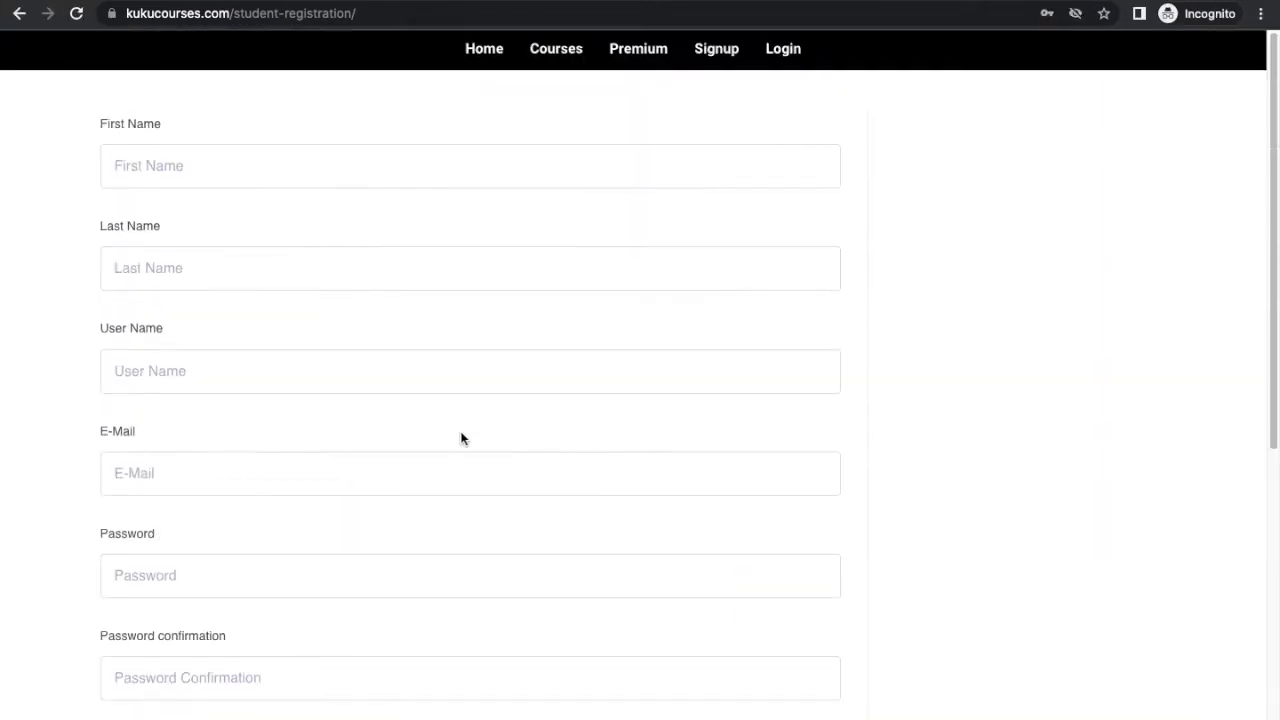
left_click(497, 50)
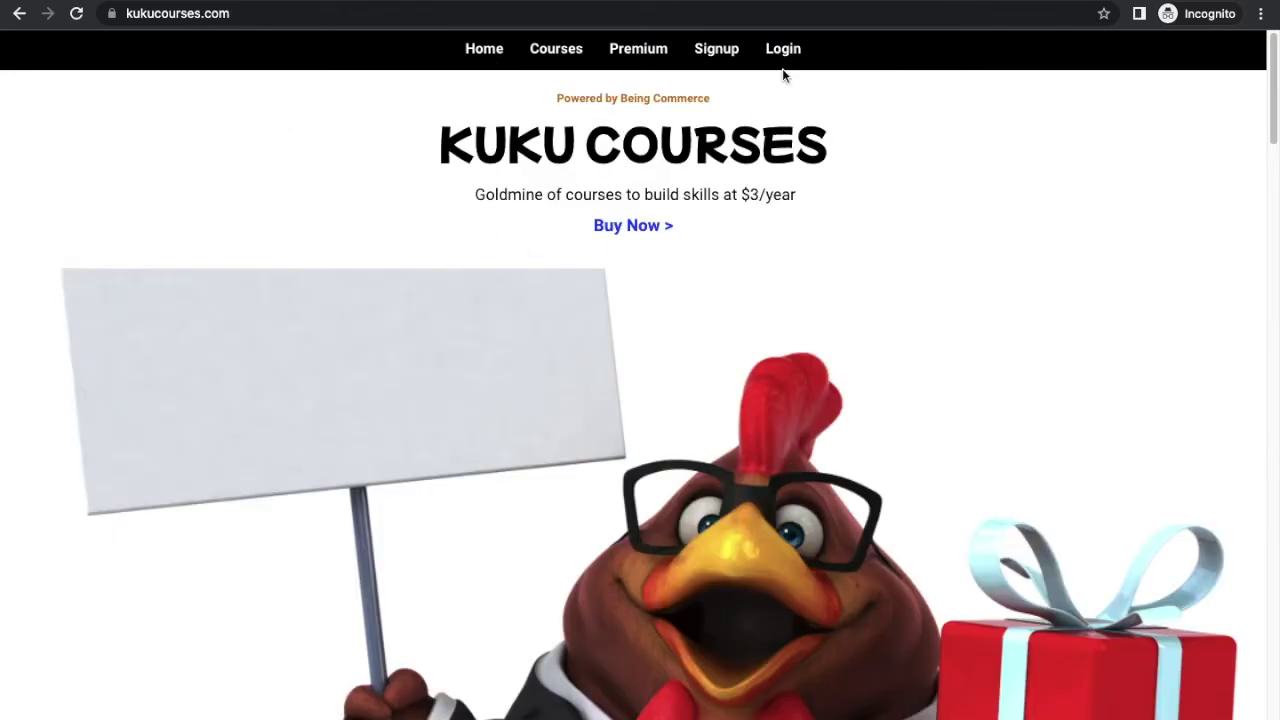
left_click(716, 48)
Try submitting REGISTER three times with the reCAPTCHA left unticked.
scroll(450, 285, "down", 5)
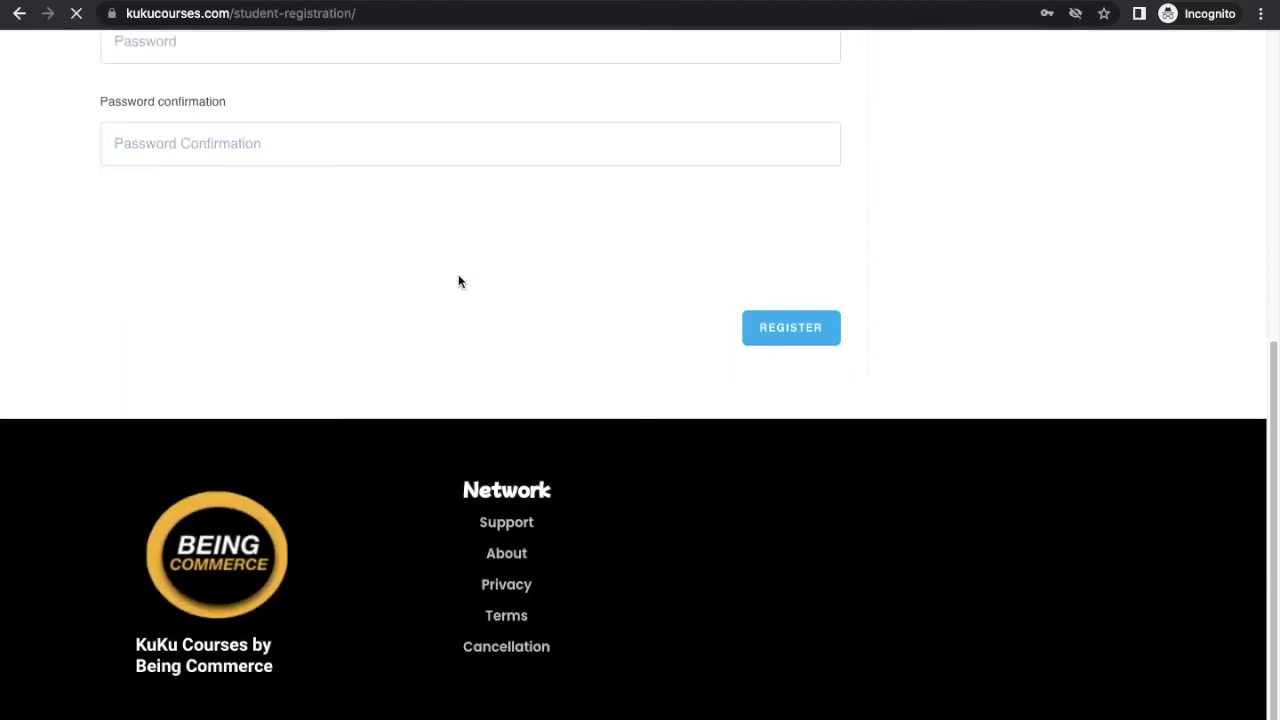
left_click(817, 343)
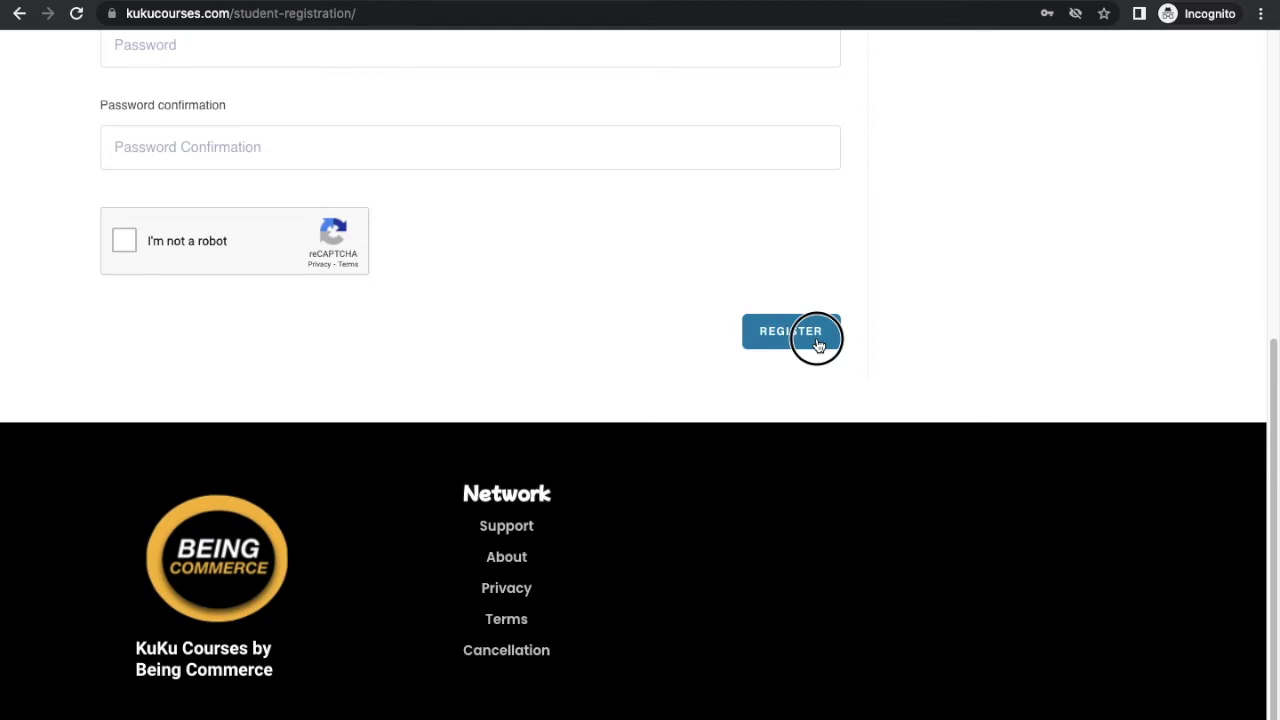
scroll(580, 374, "down", 3)
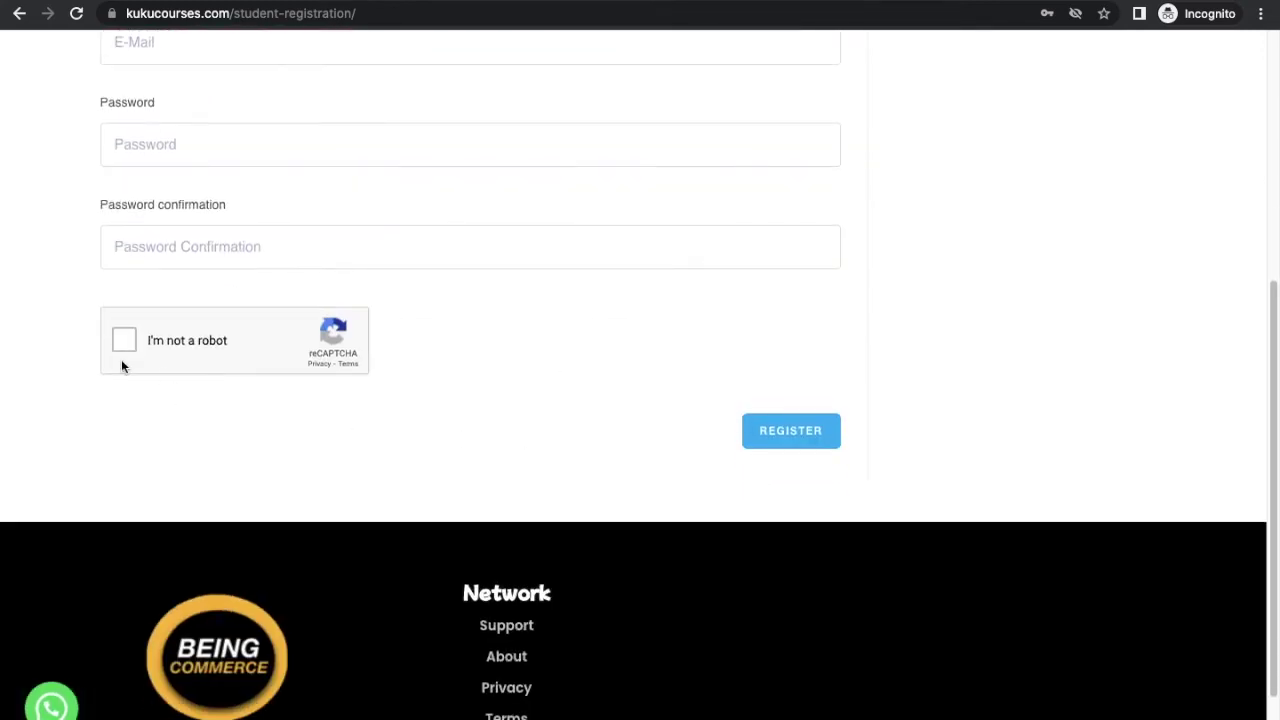
scroll(249, 323, "up", 3)
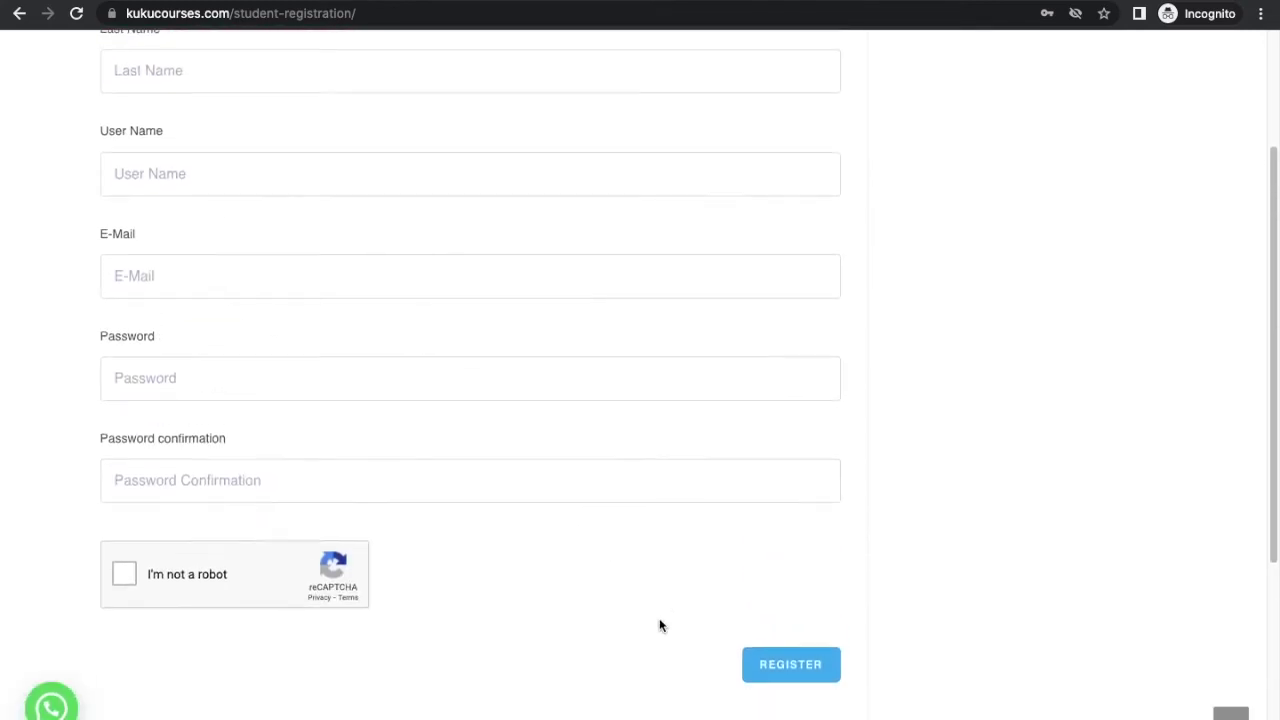
scroll(659, 618, "down", 3)
left_click(805, 444)
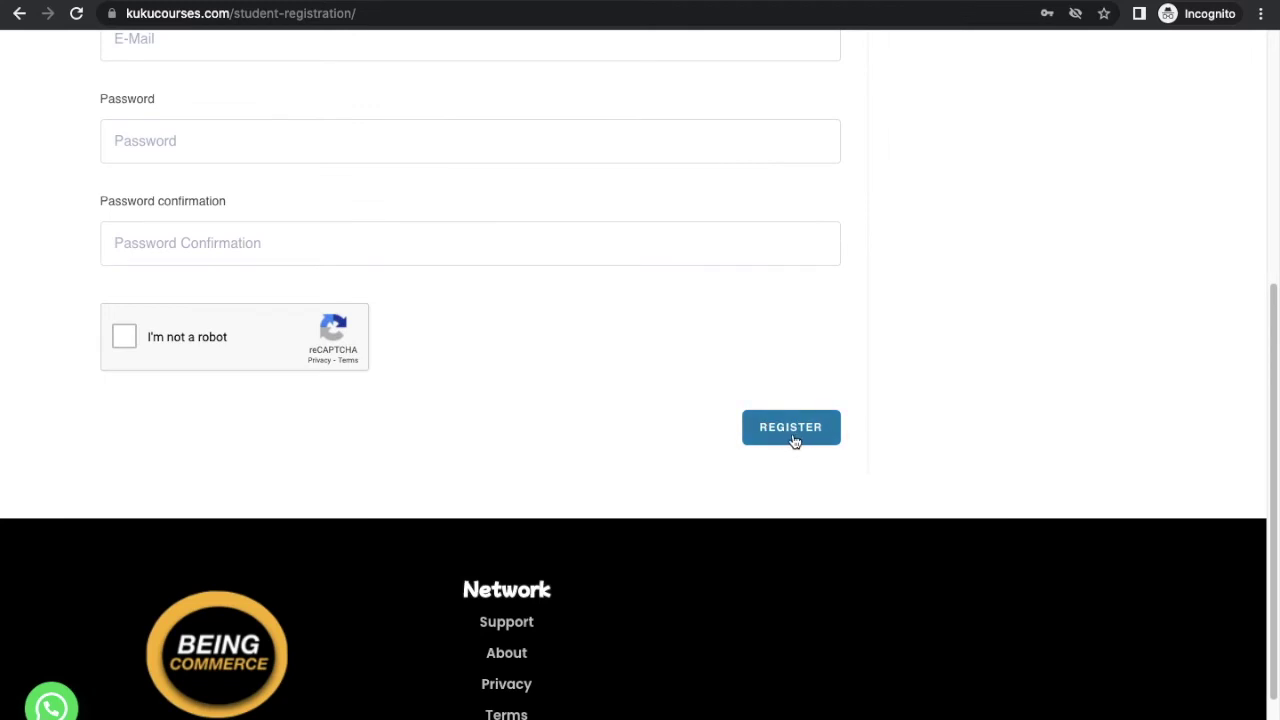
left_click(769, 434)
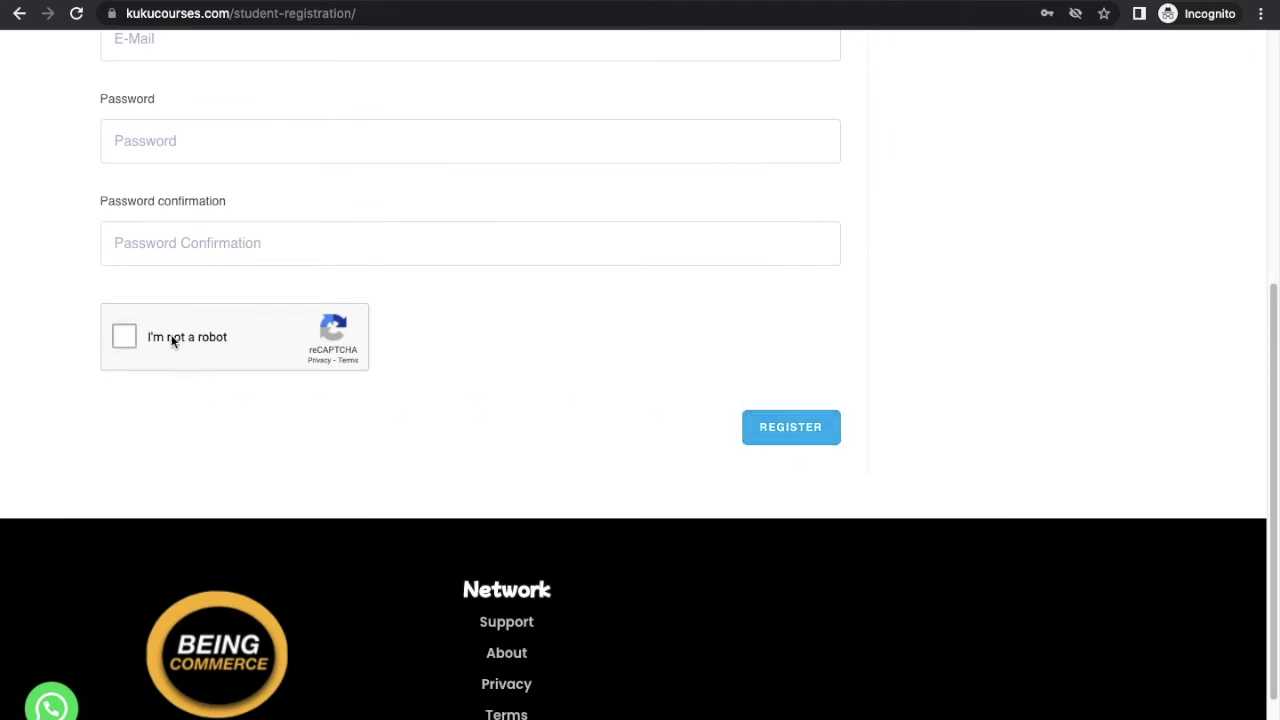
scroll(168, 325, "up", 2)
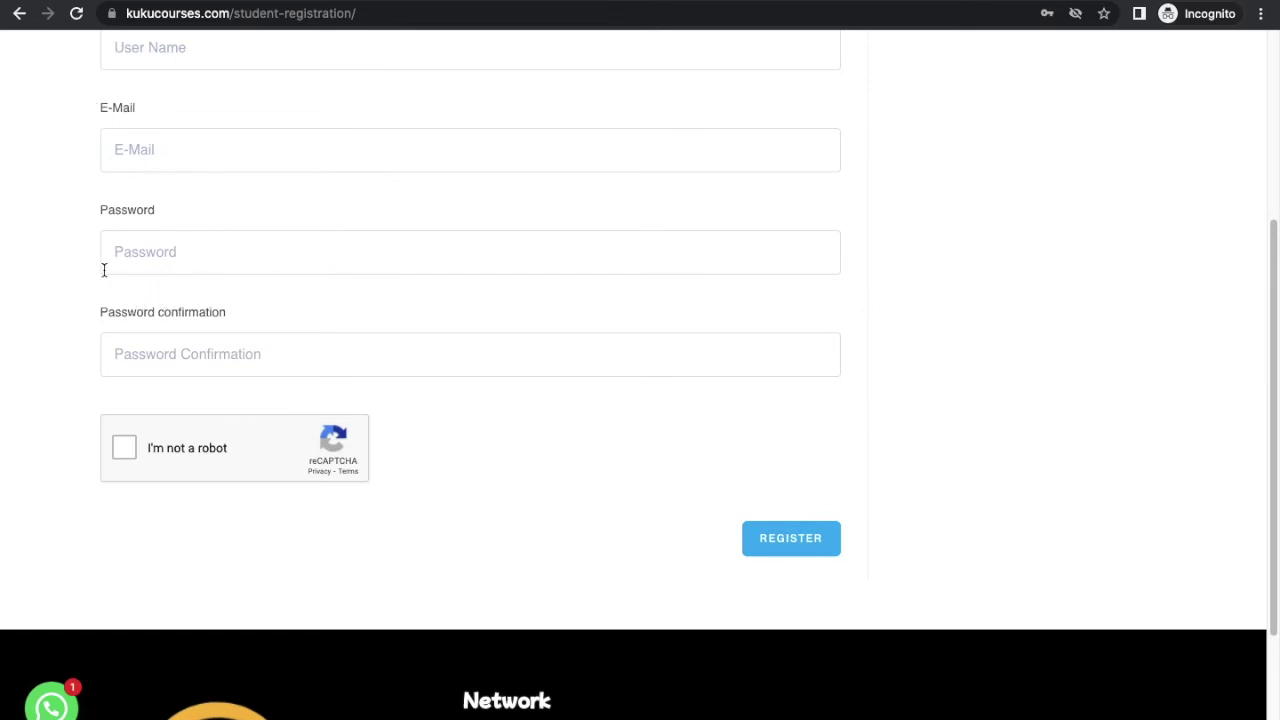
scroll(140, 300, "down", 1)
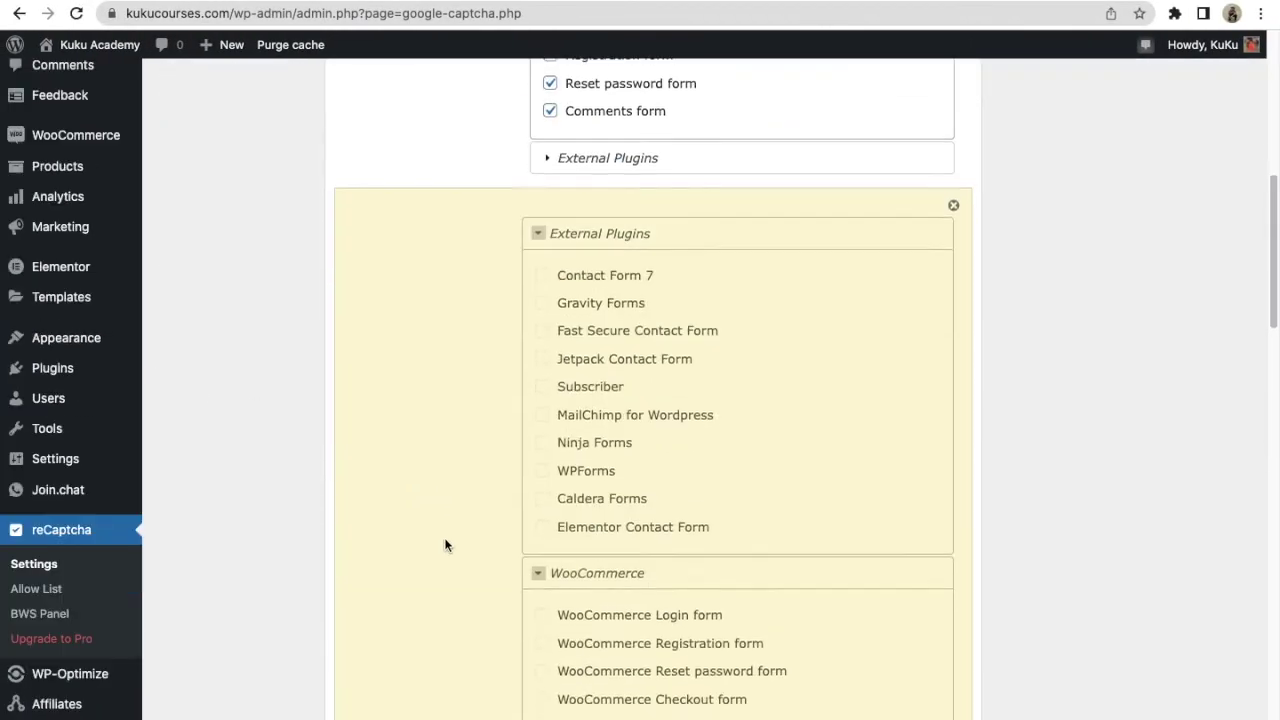
Untick the Disabled Submit Button option and save the reCaptcha settings.
scroll(445, 544, "down", 20)
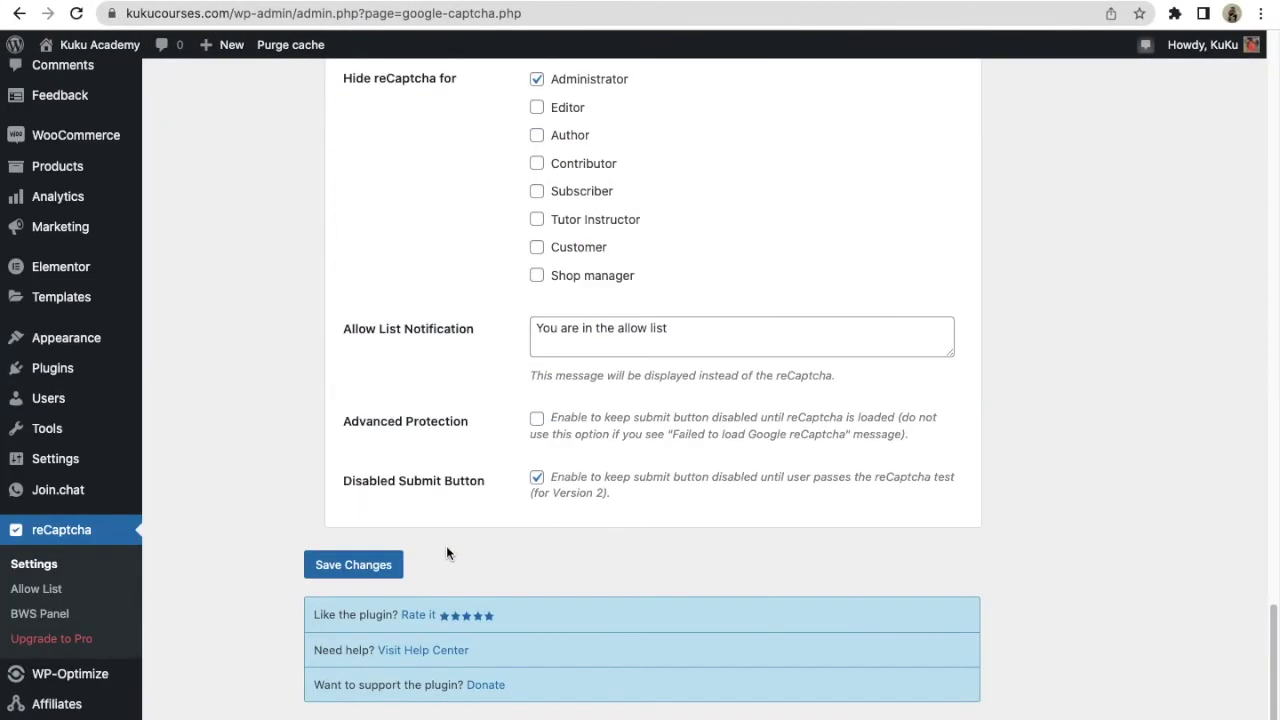
left_click(540, 479)
left_click(356, 566)
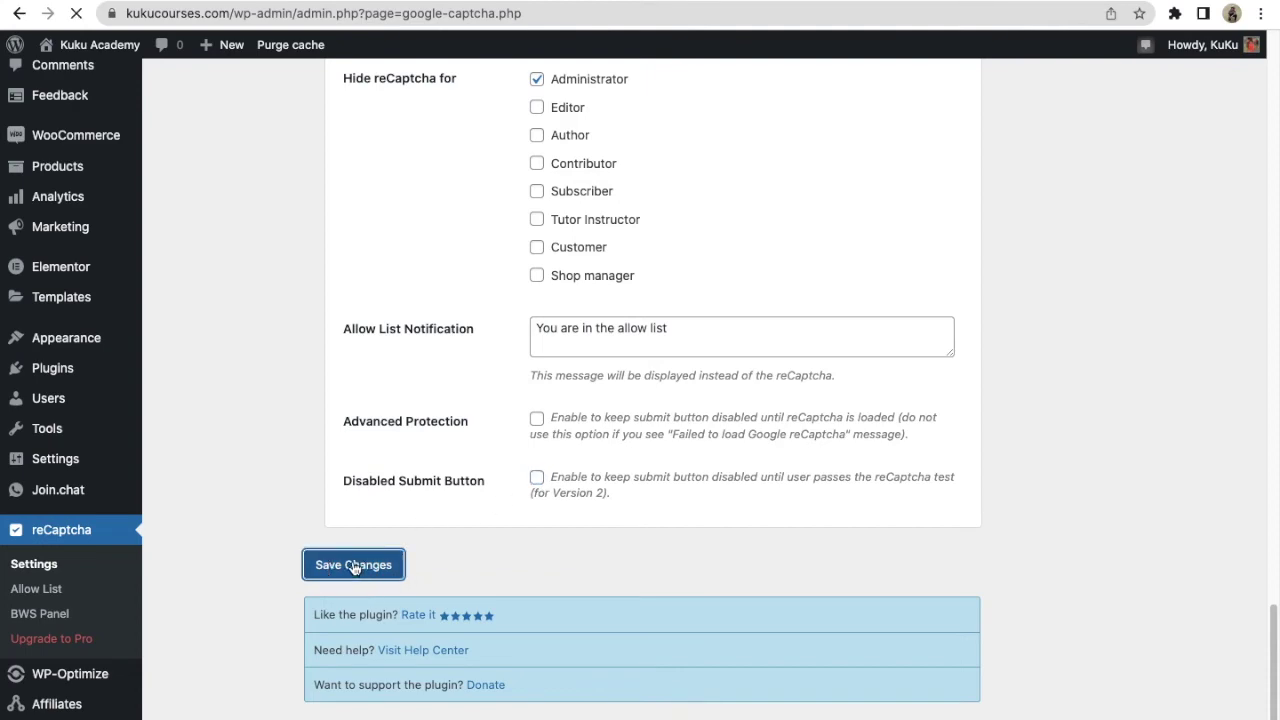
scroll(349, 489, "down", 2)
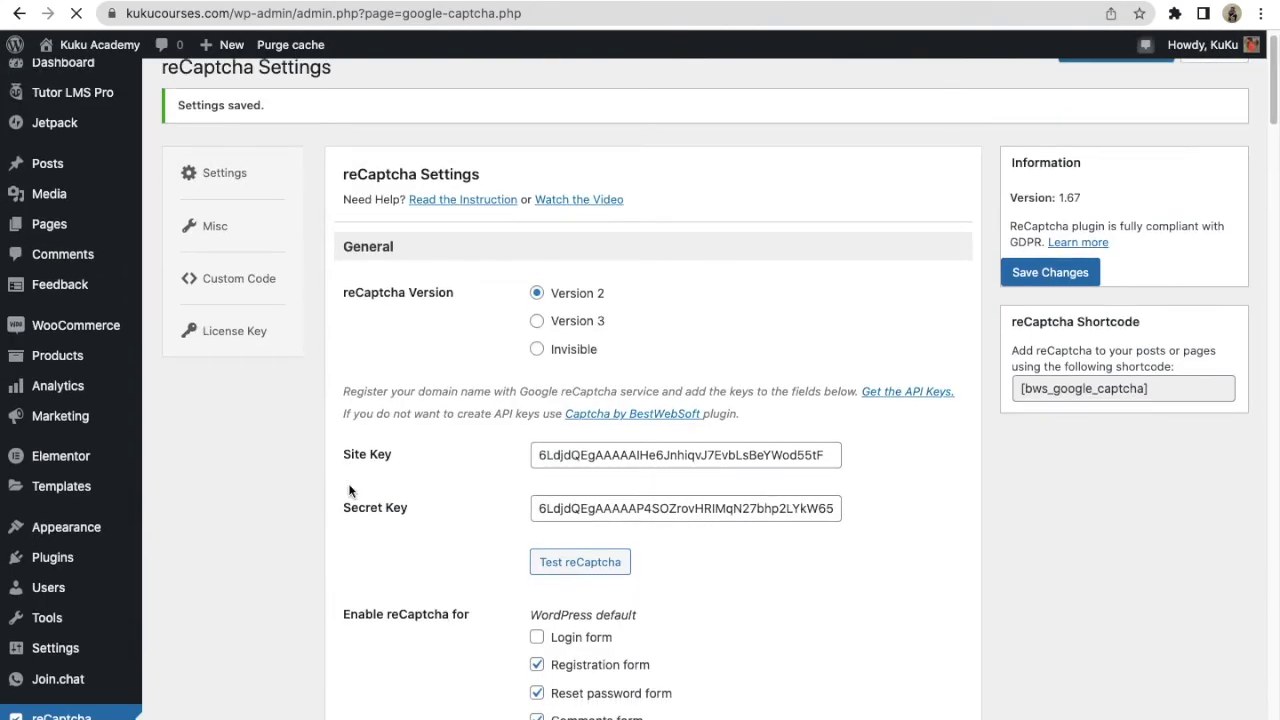